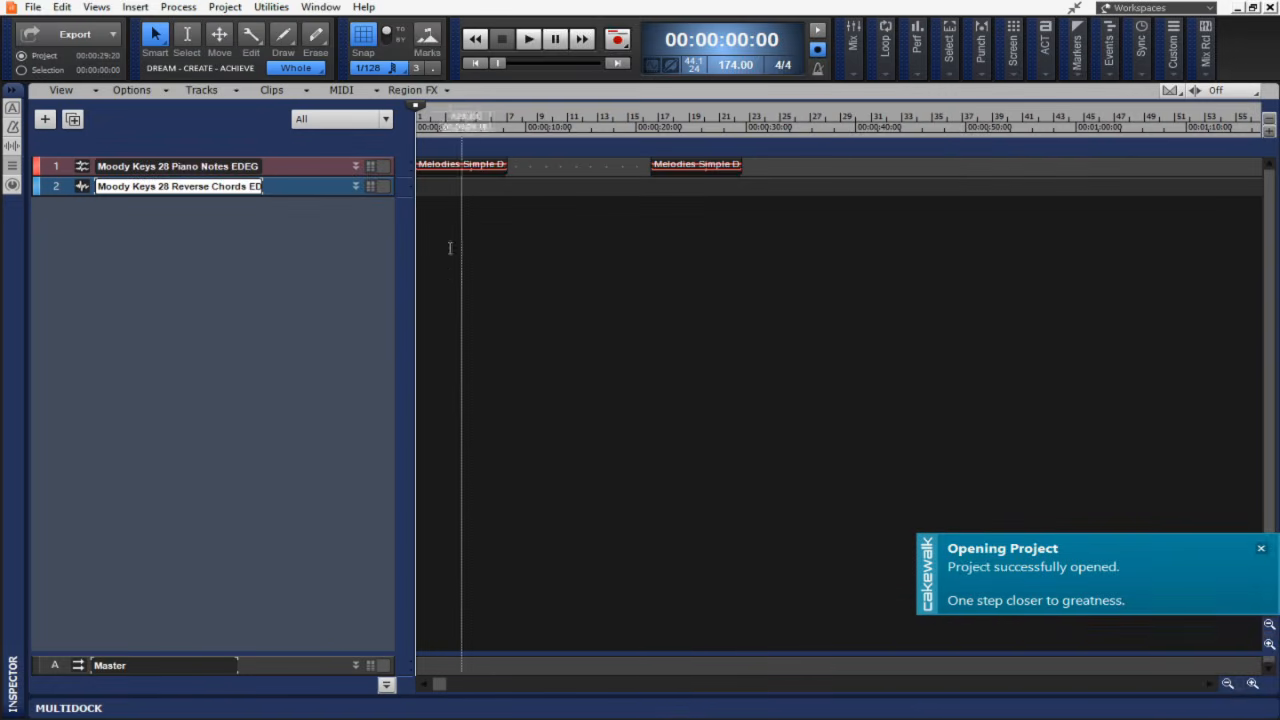
Enlarge the track heights and zoom the timeline in on the clips.
left_click_drag(310, 177, 322, 366)
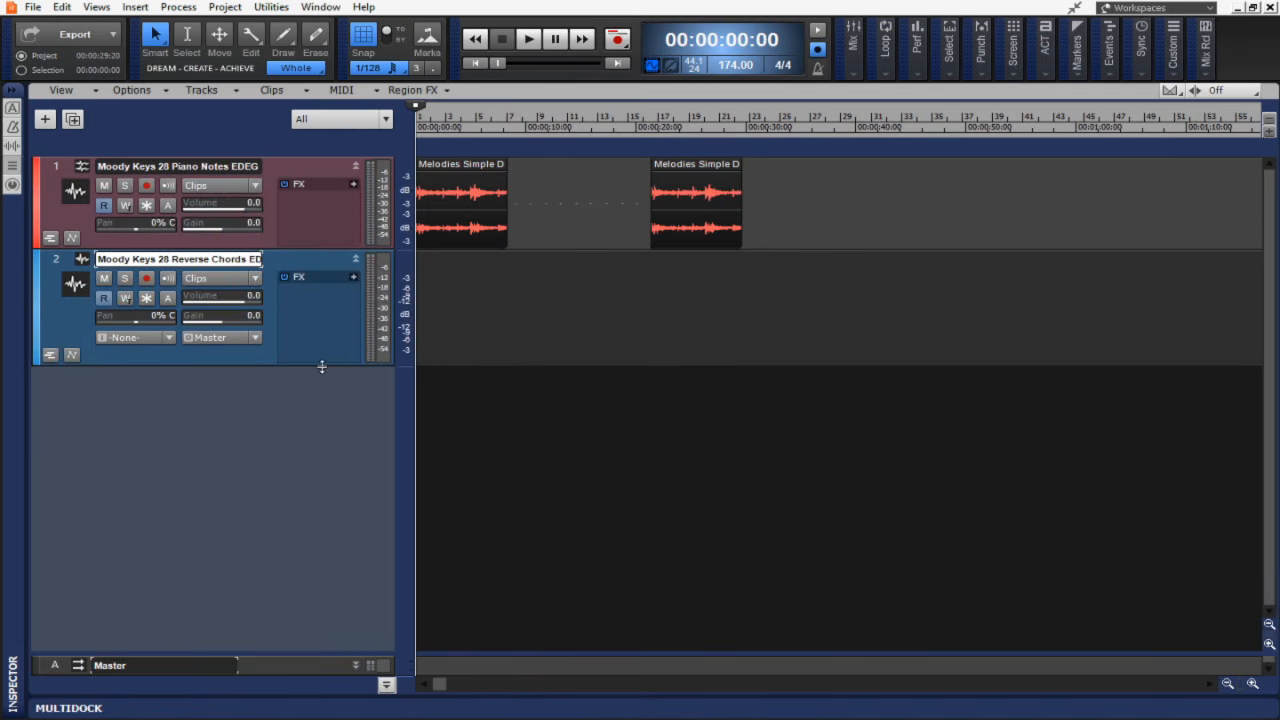
left_click(1228, 684)
left_click(1228, 684)
left_click(1228, 684)
left_click(1253, 684)
left_click(1253, 684)
left_click(1253, 684)
left_click(1253, 684)
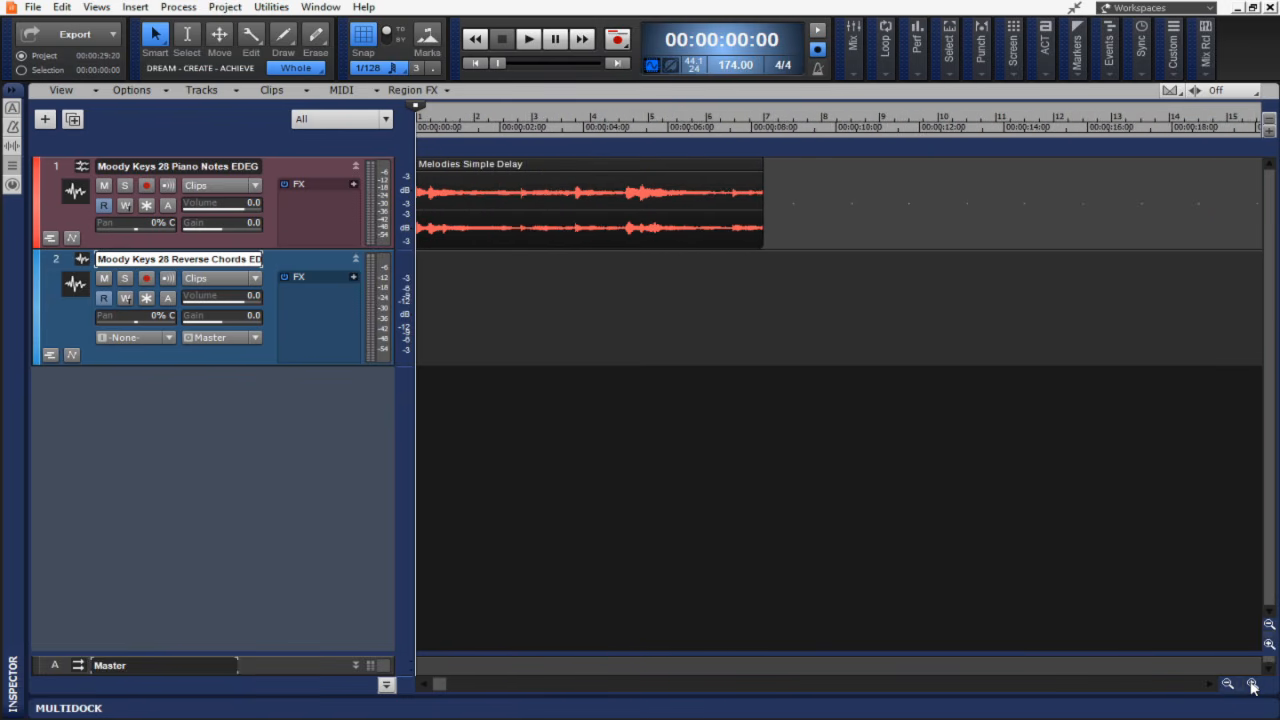
left_click(1253, 684)
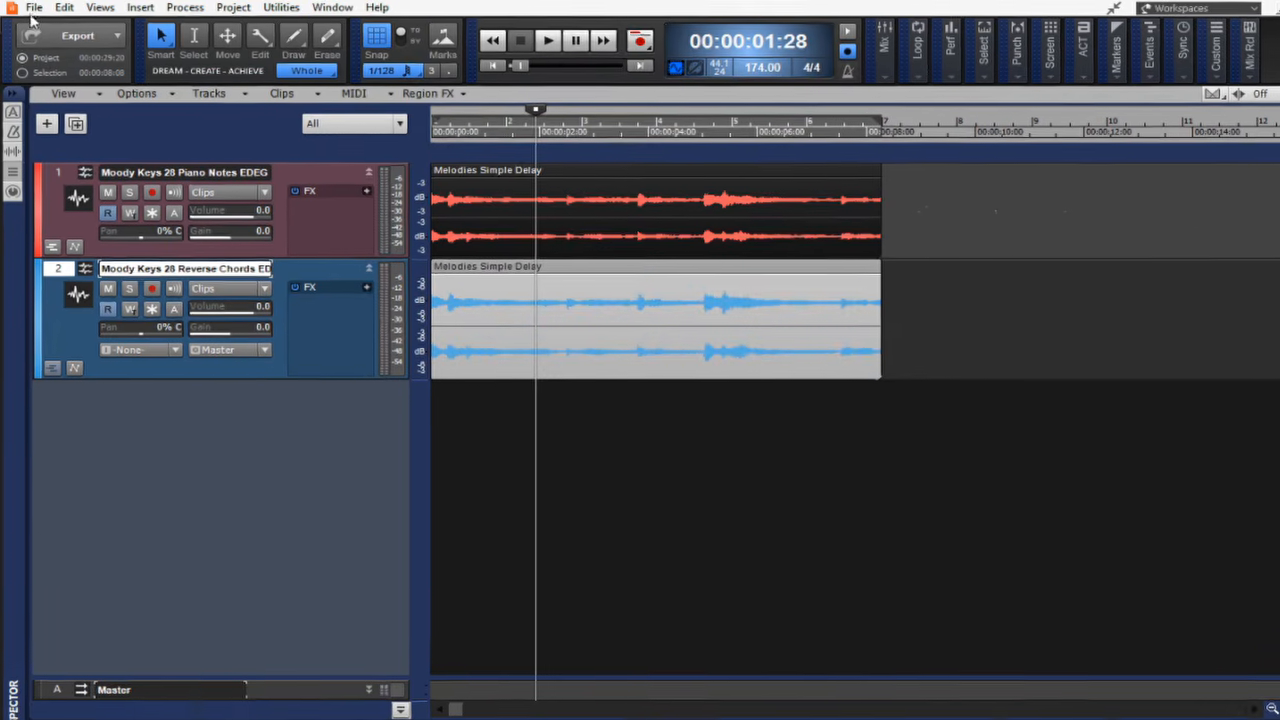
Export the project to BandLab, reviewing the upload settings, and upload it.
left_click(32, 7)
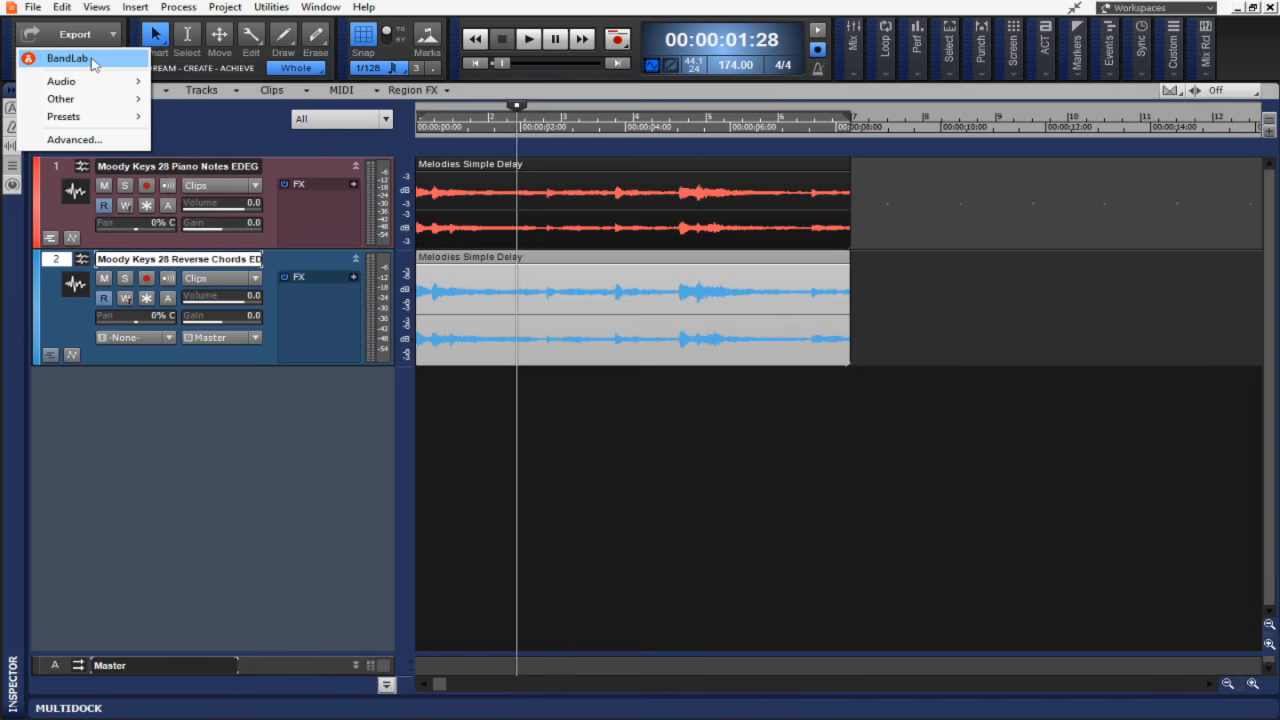
left_click(68, 59)
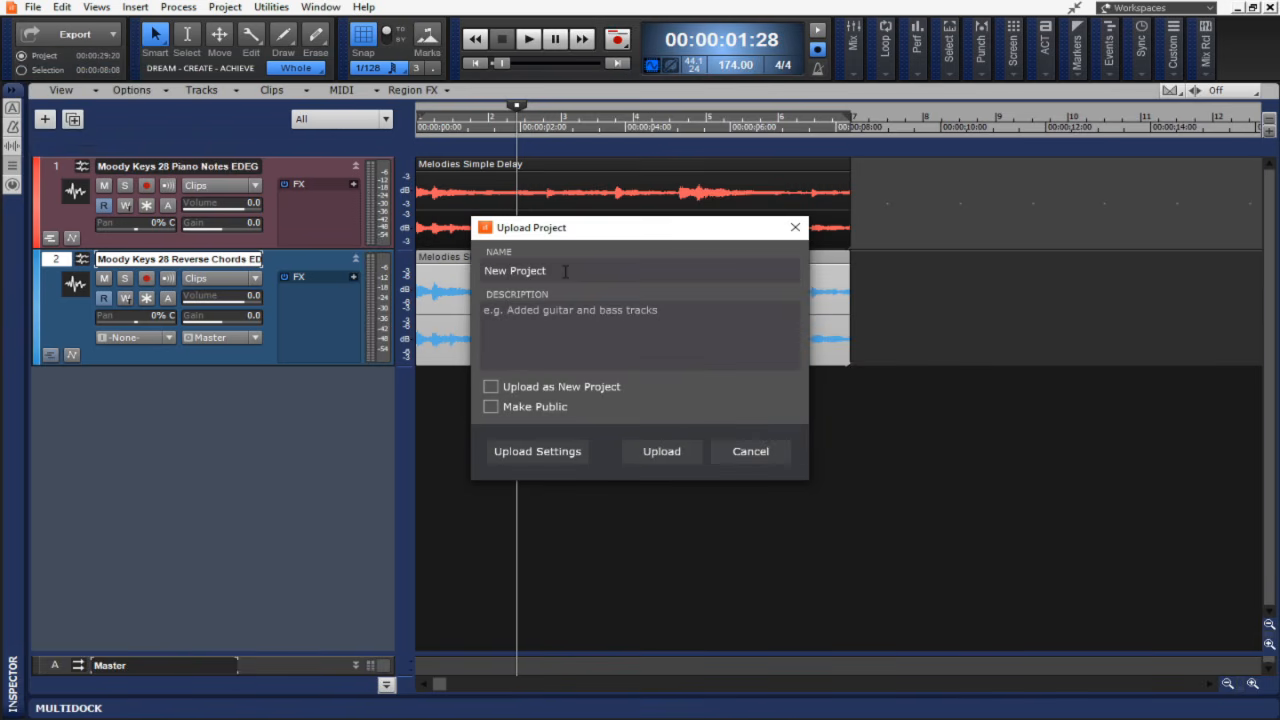
left_click(558, 455)
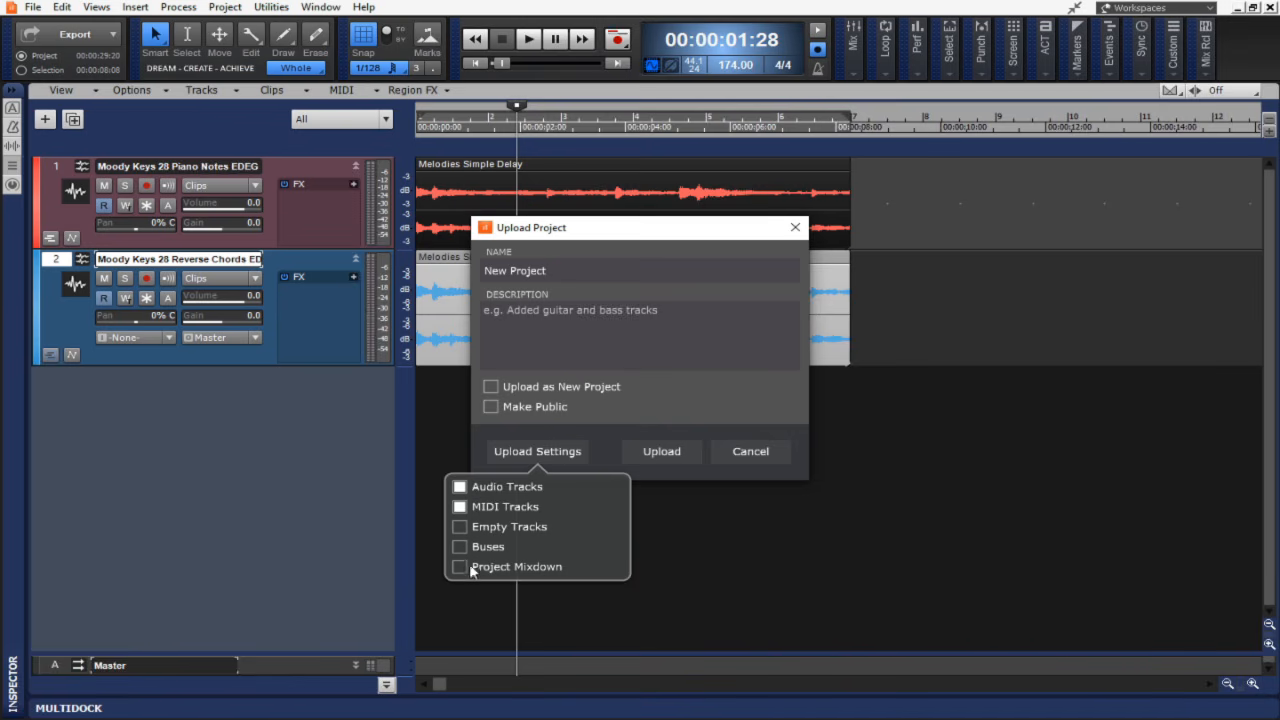
left_click(540, 455)
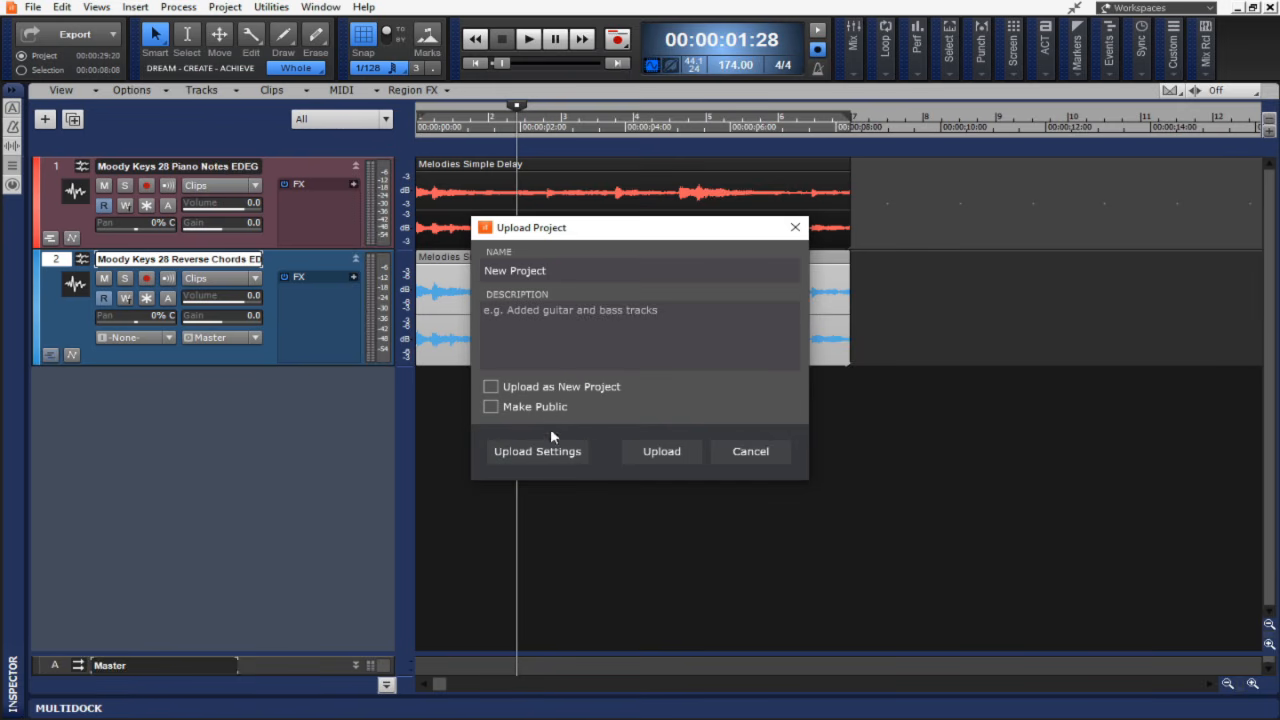
left_click(660, 451)
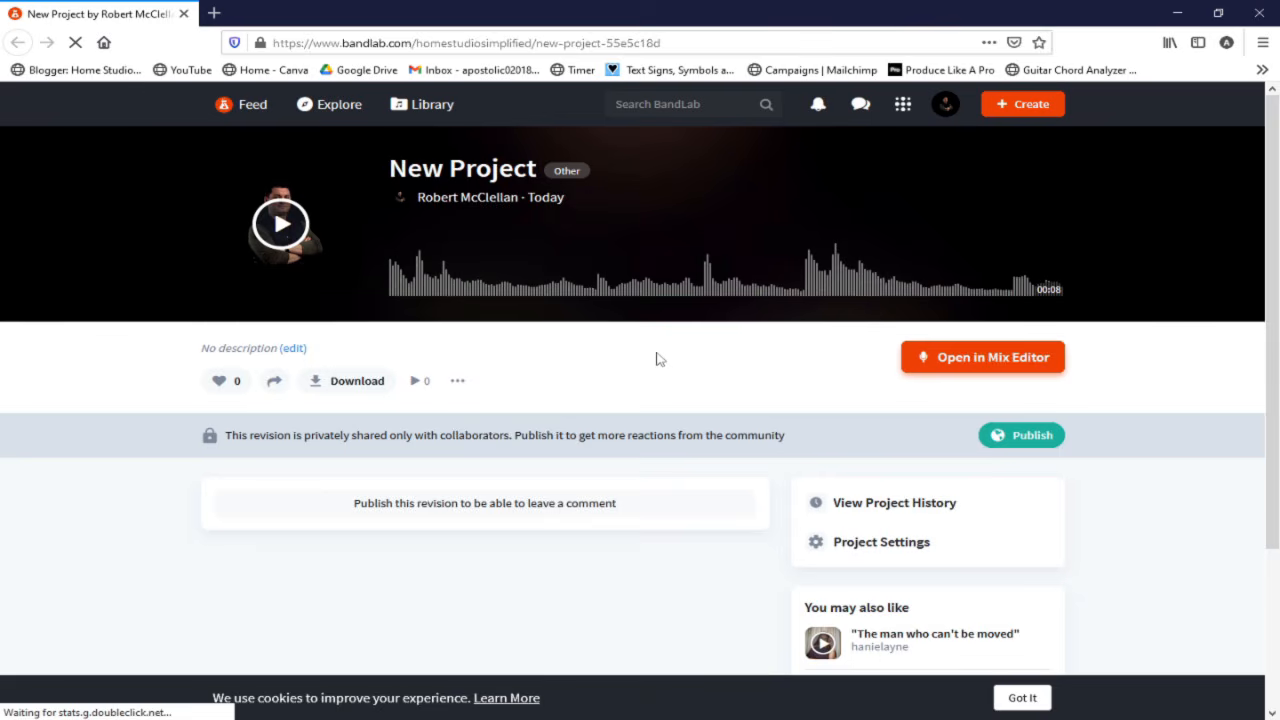
Open the uploaded project in BandLab's Mix Editor to review it, then close the browser tab without saving.
left_click(968, 362)
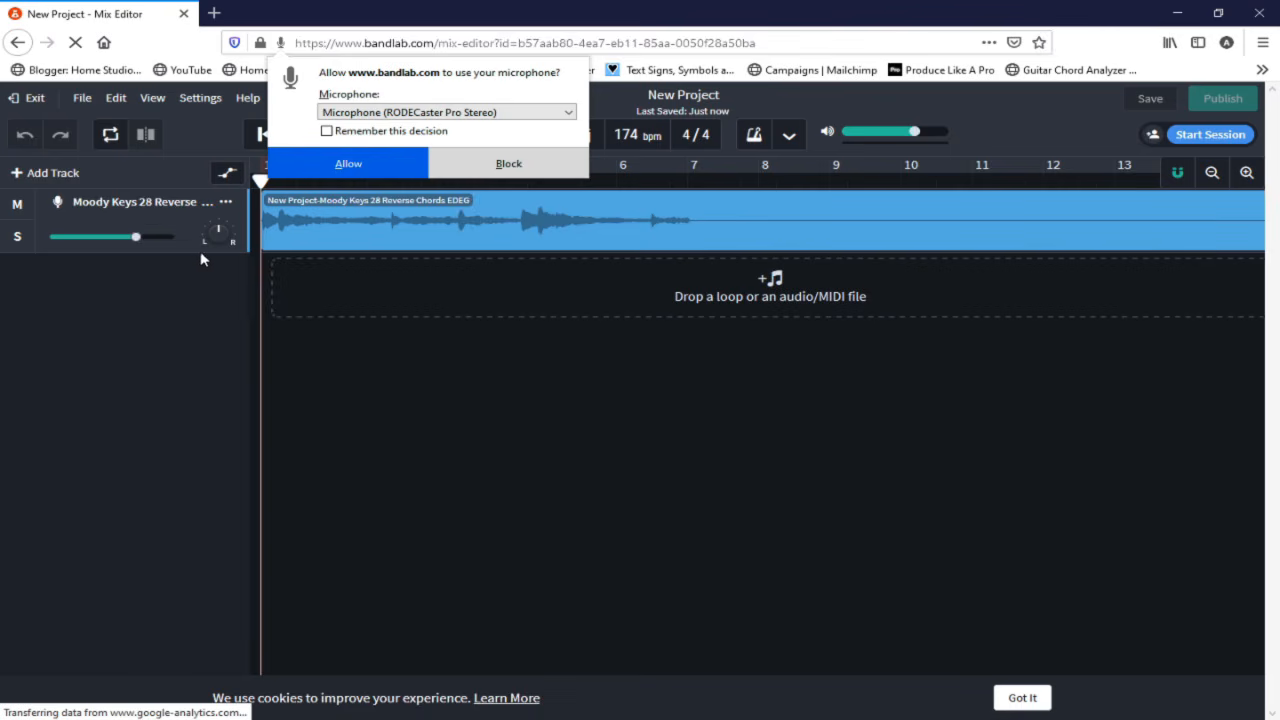
left_click(407, 168)
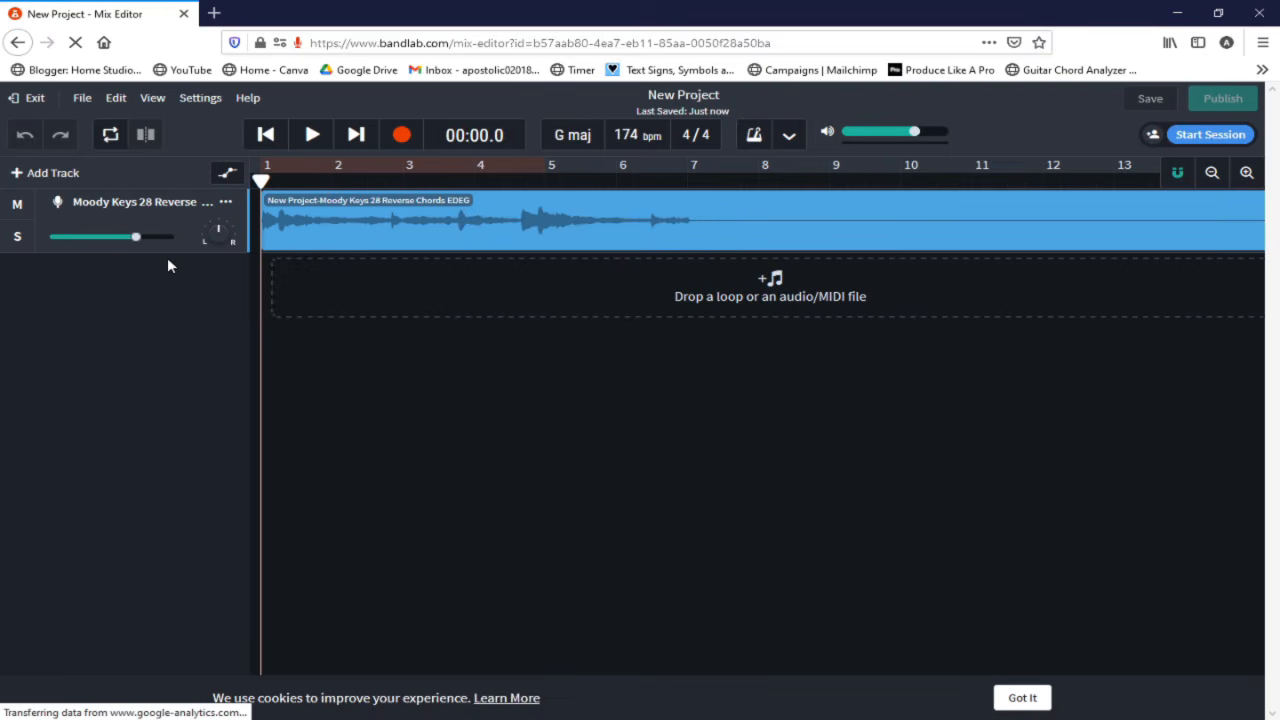
left_click(20, 176)
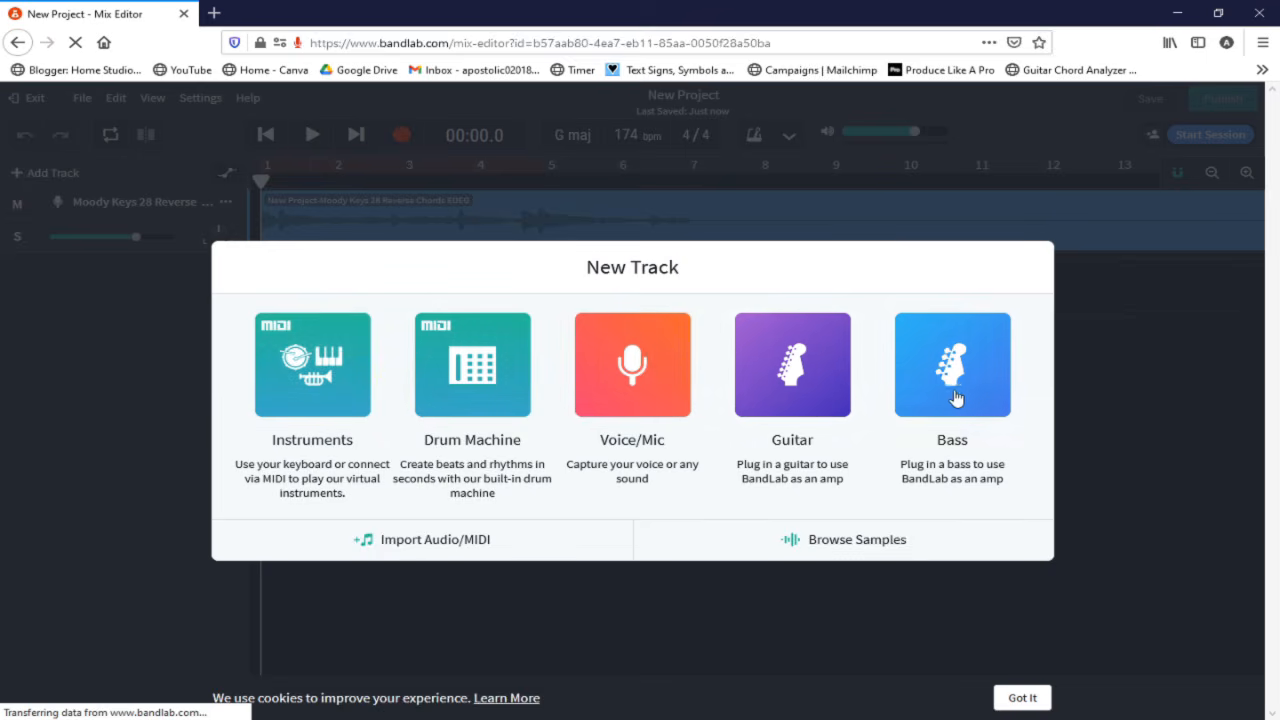
left_click(1094, 385)
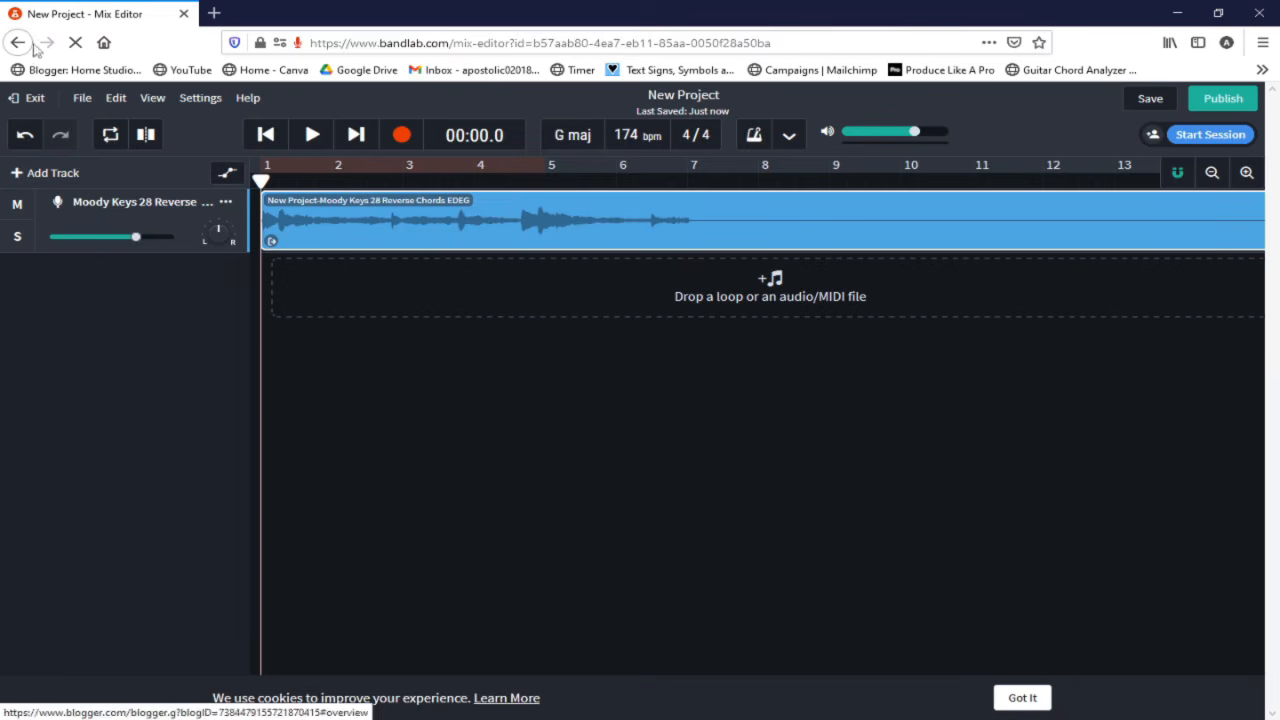
left_click(184, 14)
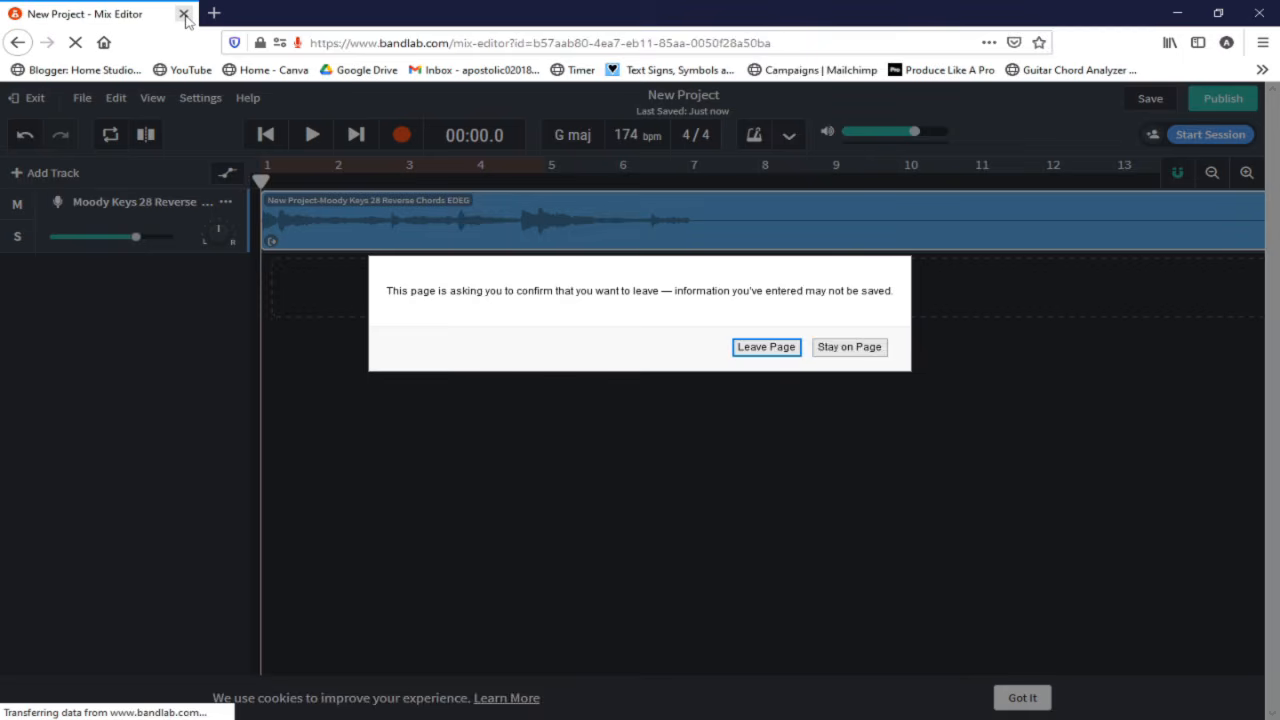
left_click(766, 347)
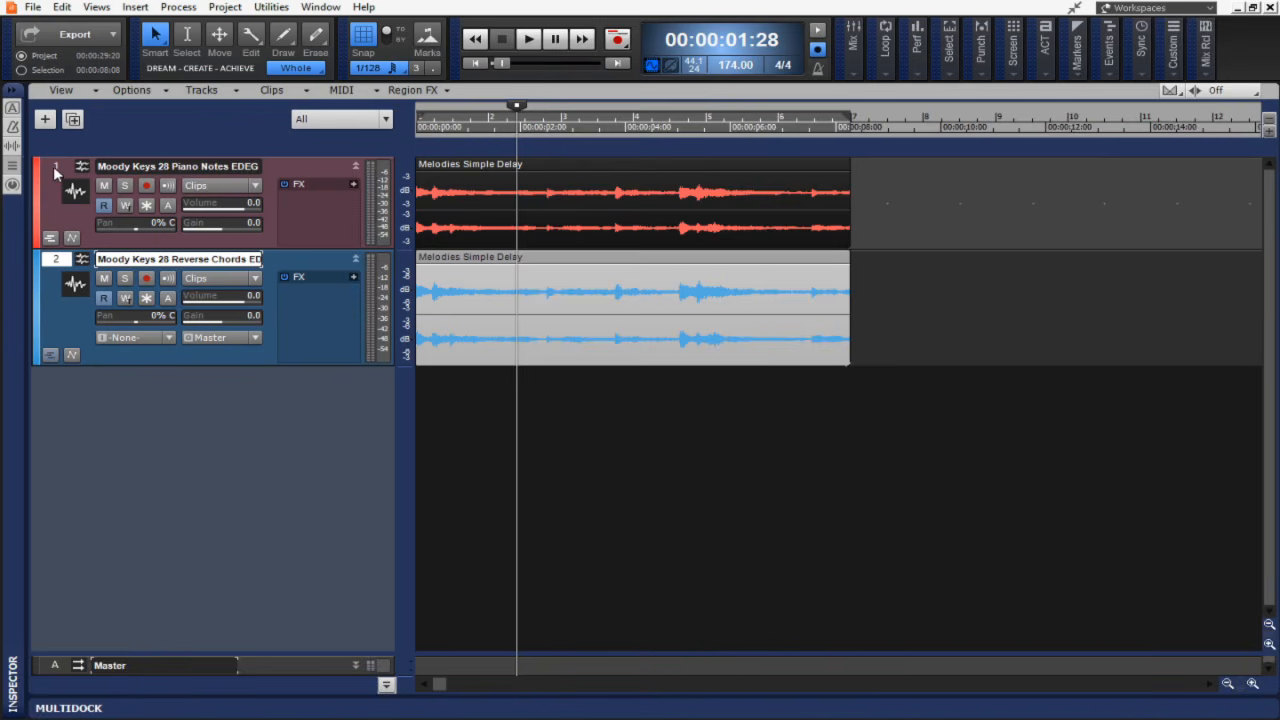
Select both tracks and upload the project to BandLab again with the default upload settings.
left_click(55, 170, "ctrl")
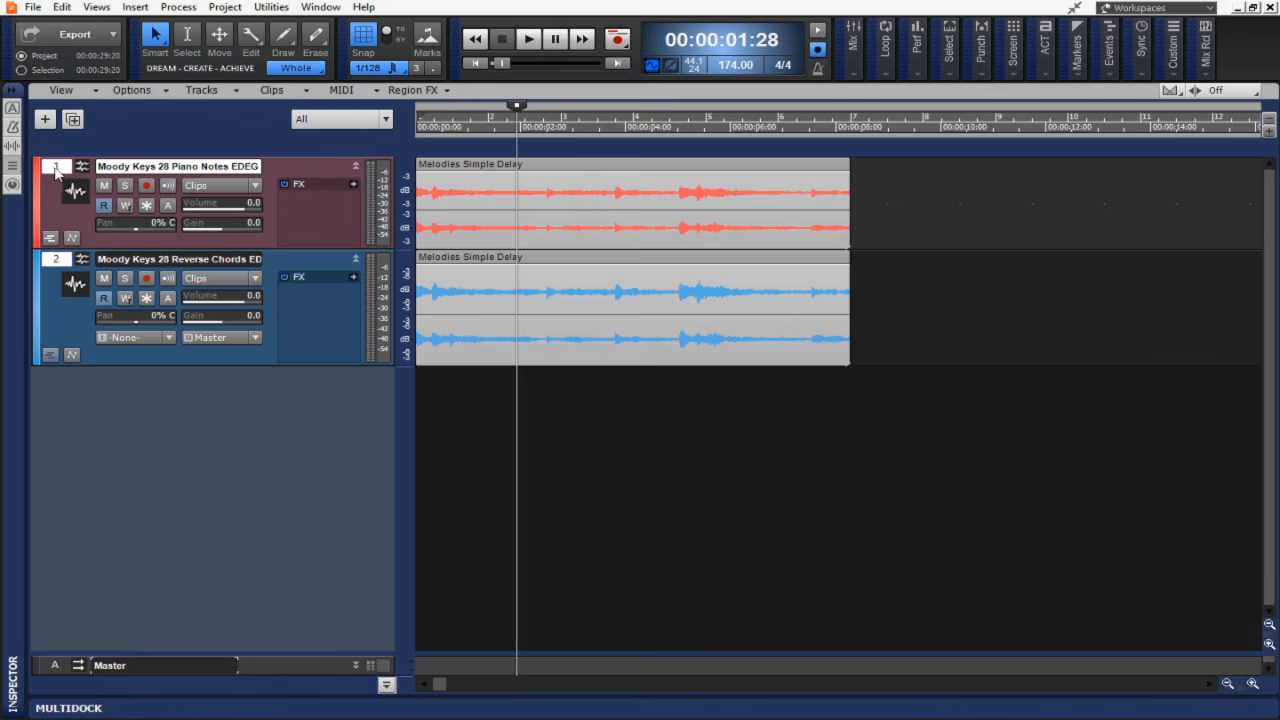
left_click(113, 37)
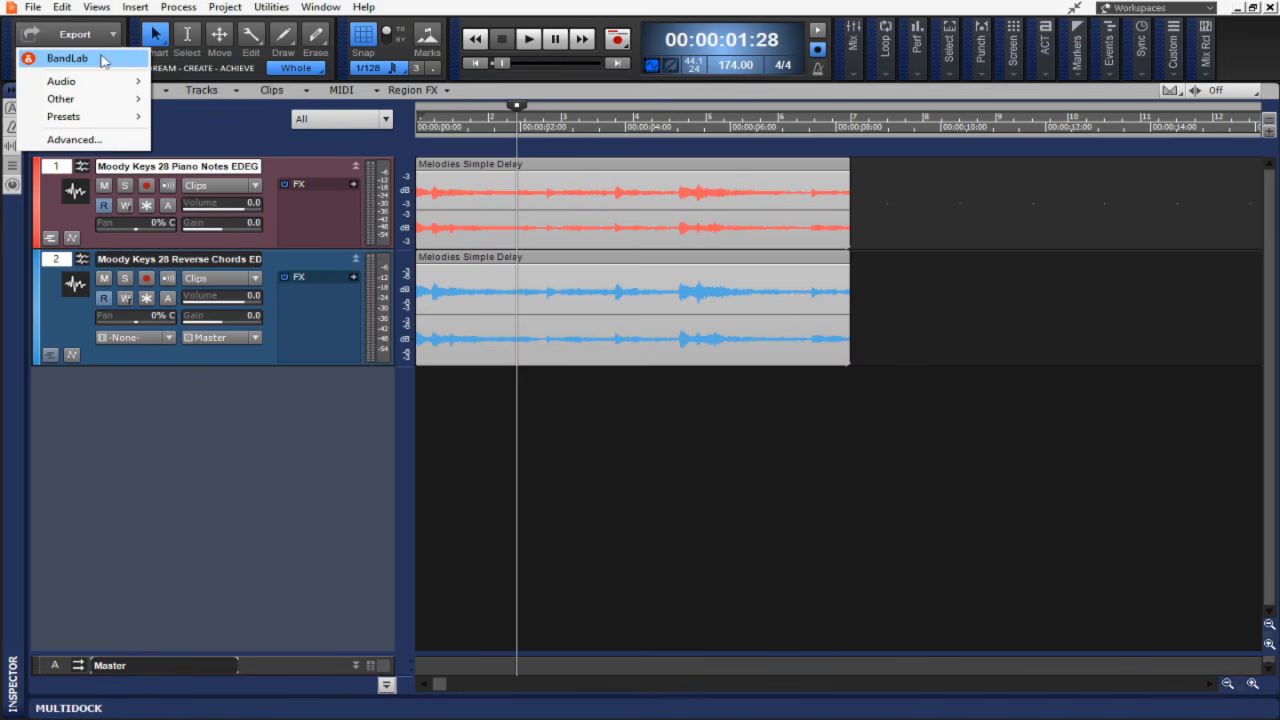
left_click(101, 60)
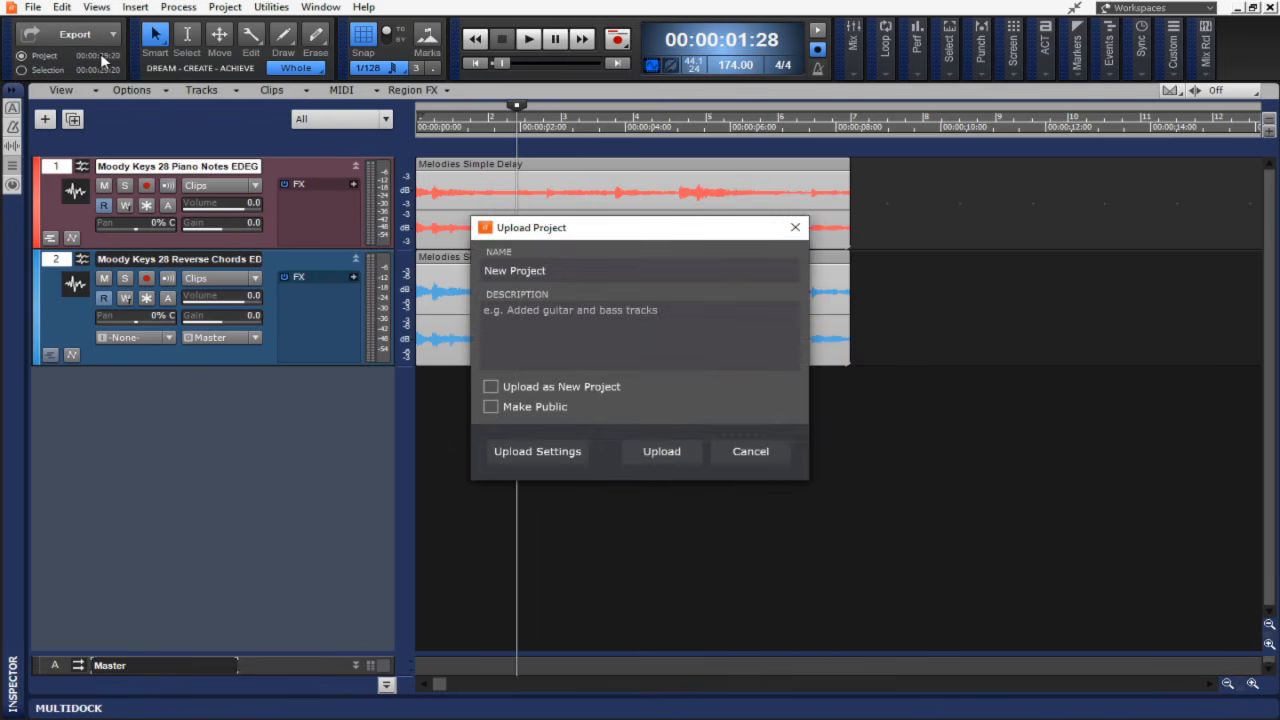
left_click(546, 452)
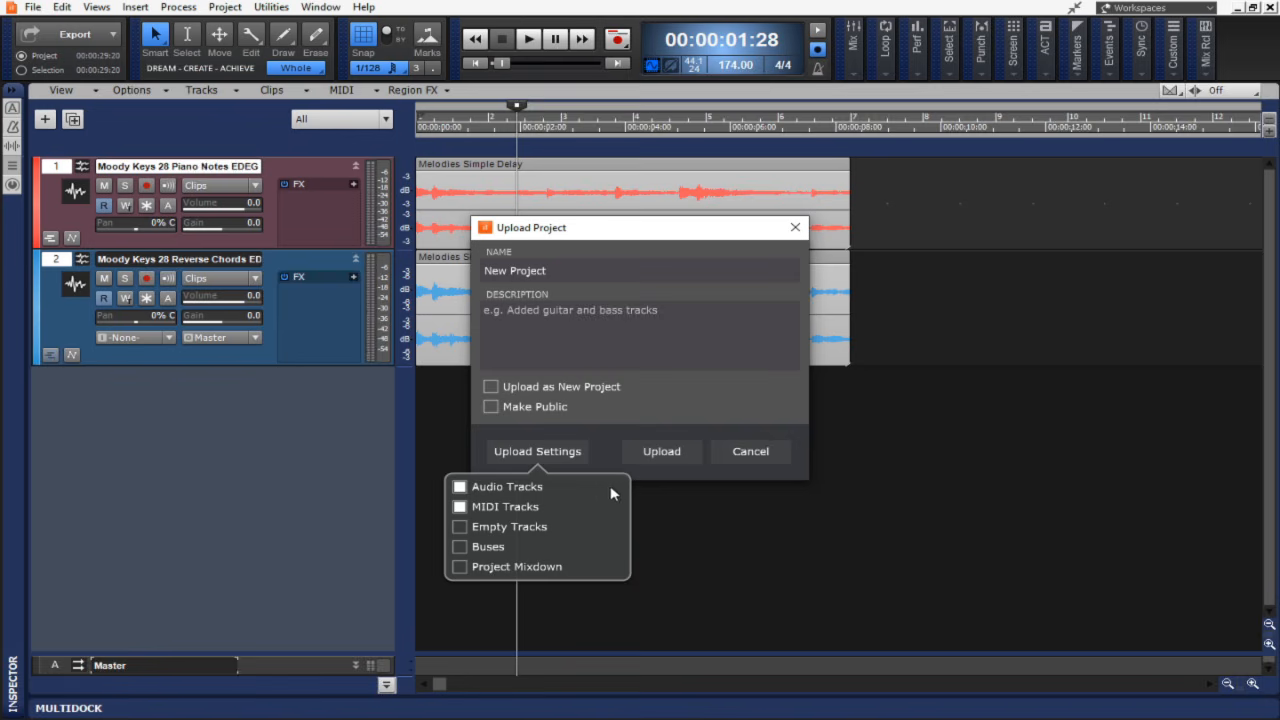
left_click(664, 453)
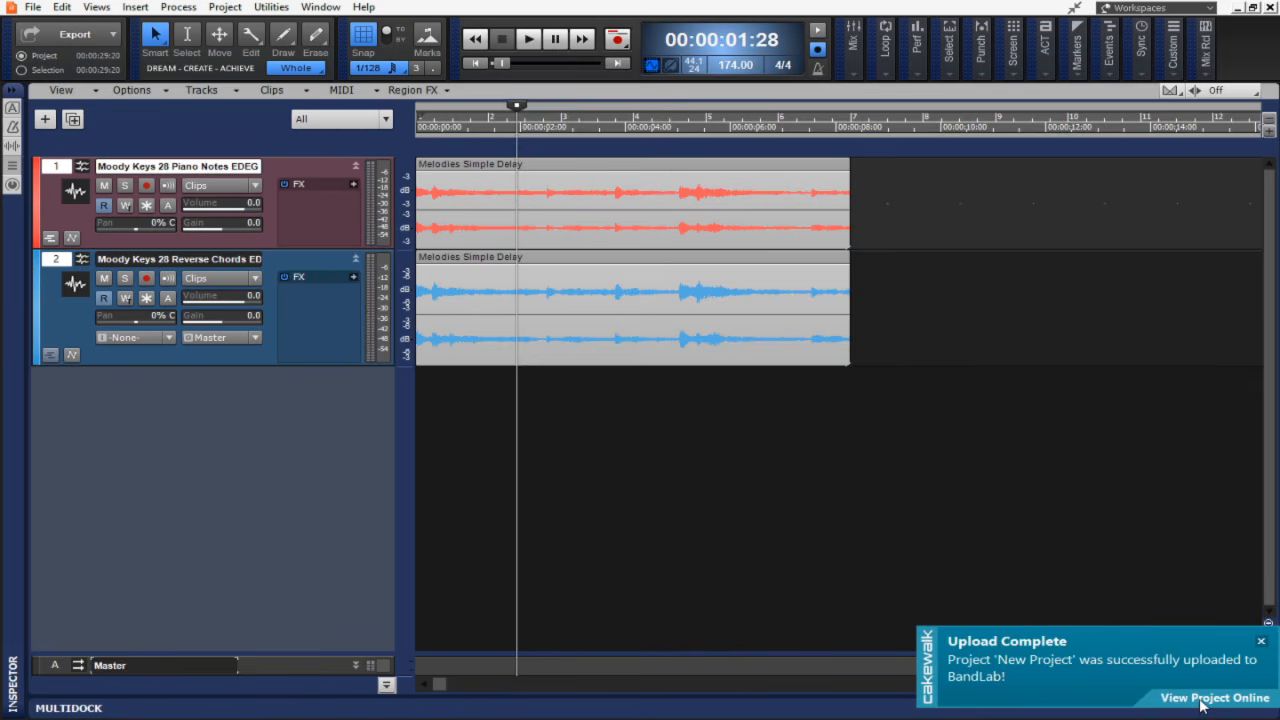
View the uploaded project online and open it in the Mix Editor.
left_click(1202, 700)
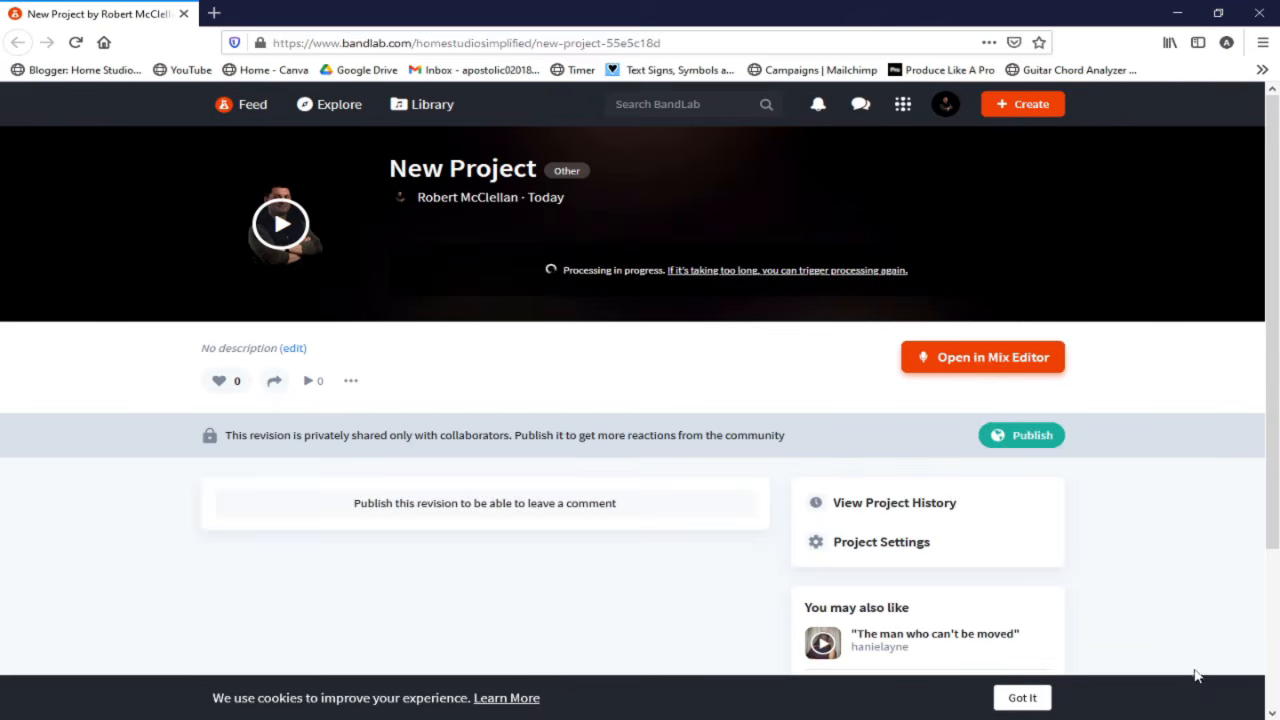
left_click(975, 360)
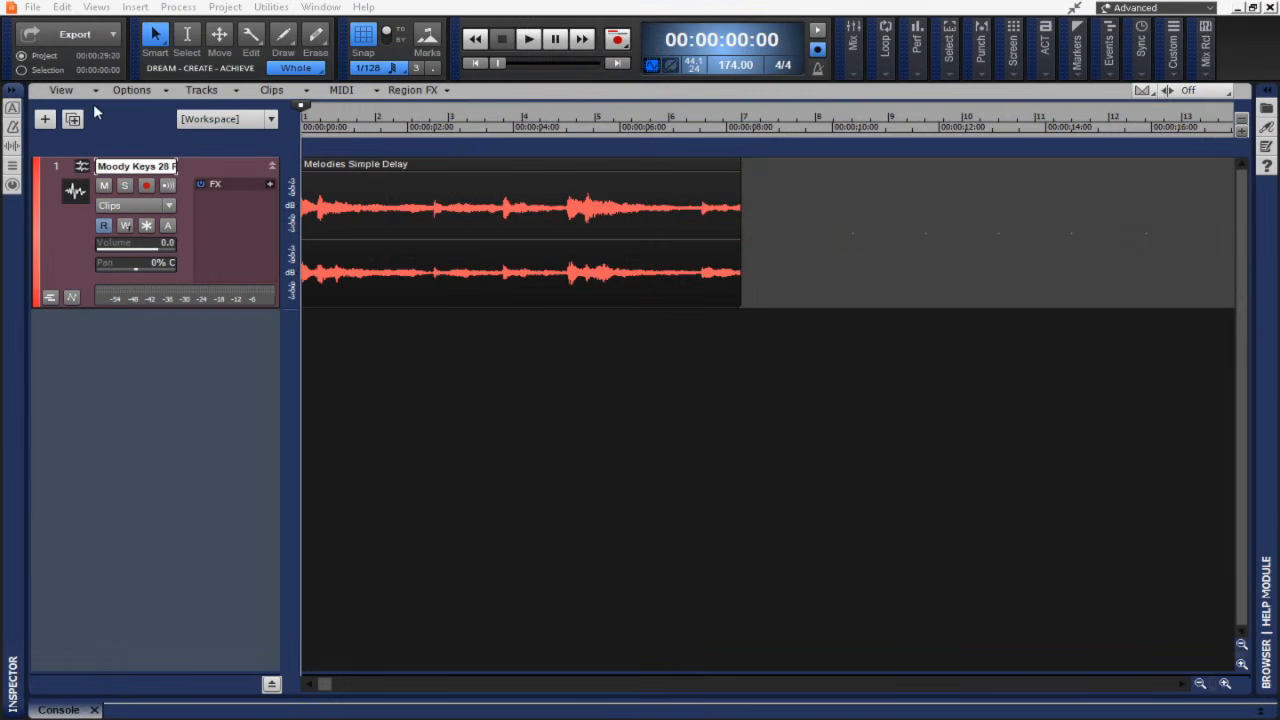
Show the tempo track and then hide it again.
left_click(70, 90)
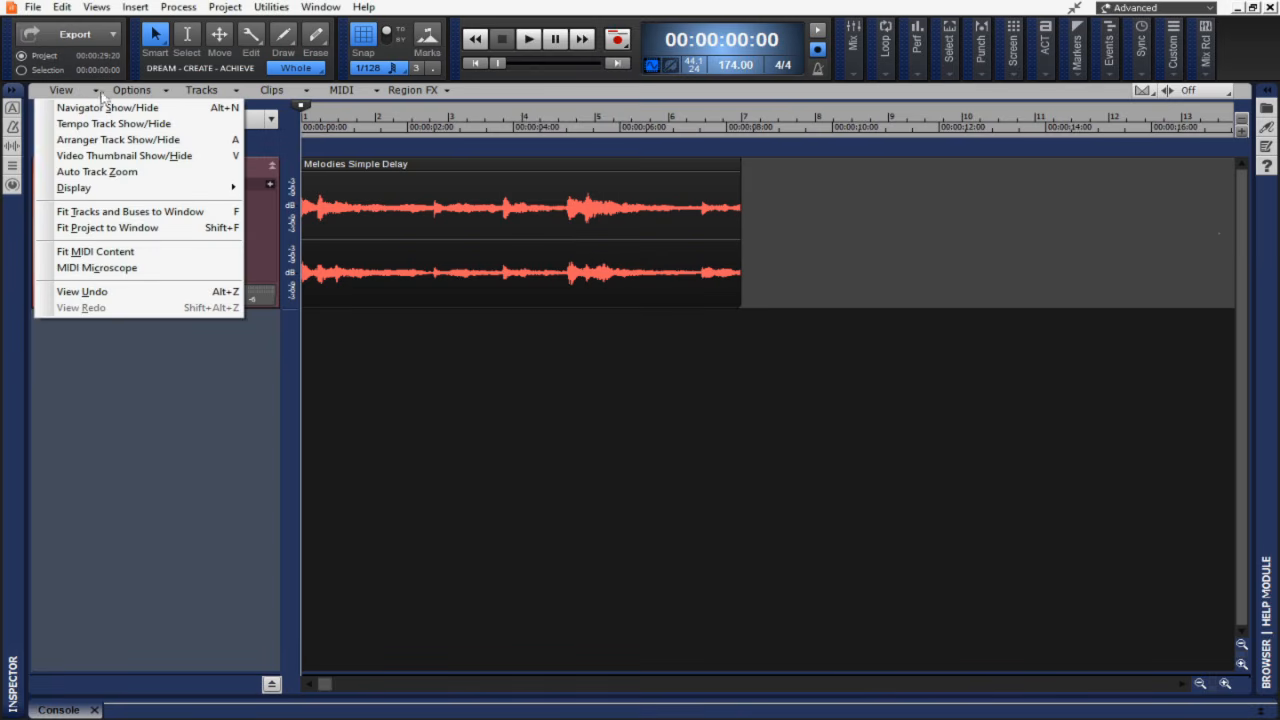
left_click(132, 123)
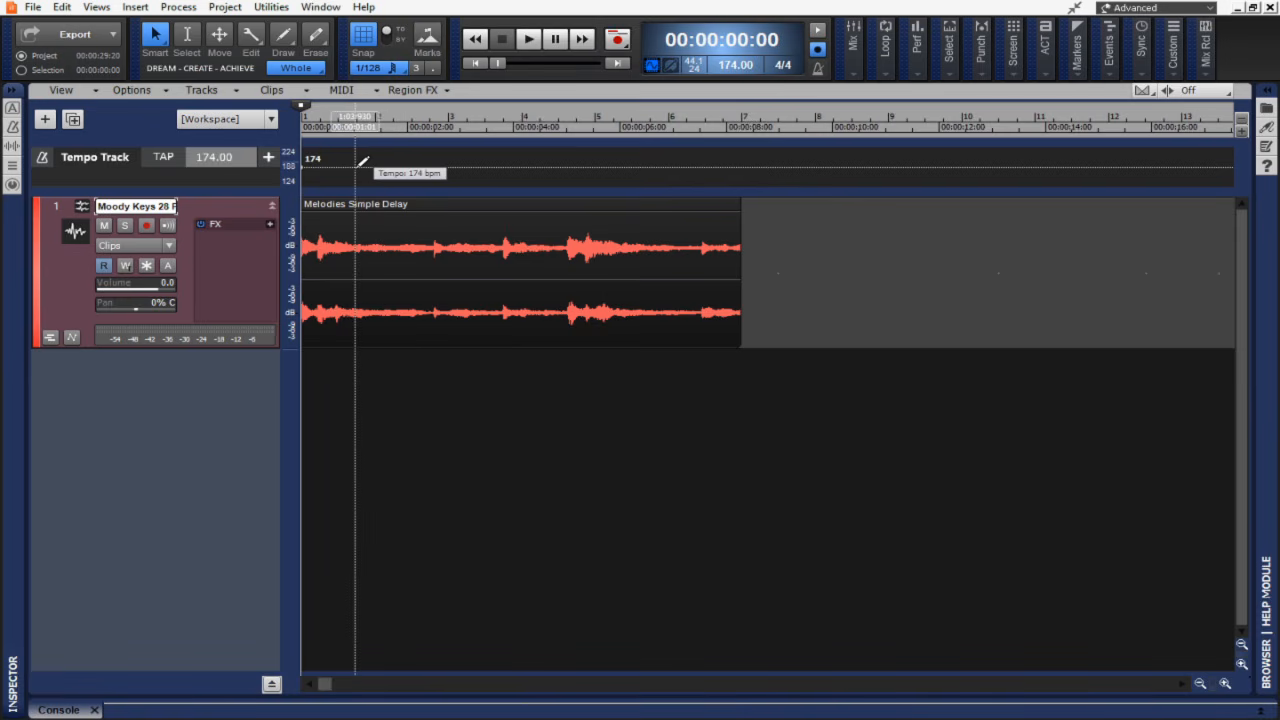
left_click(79, 91)
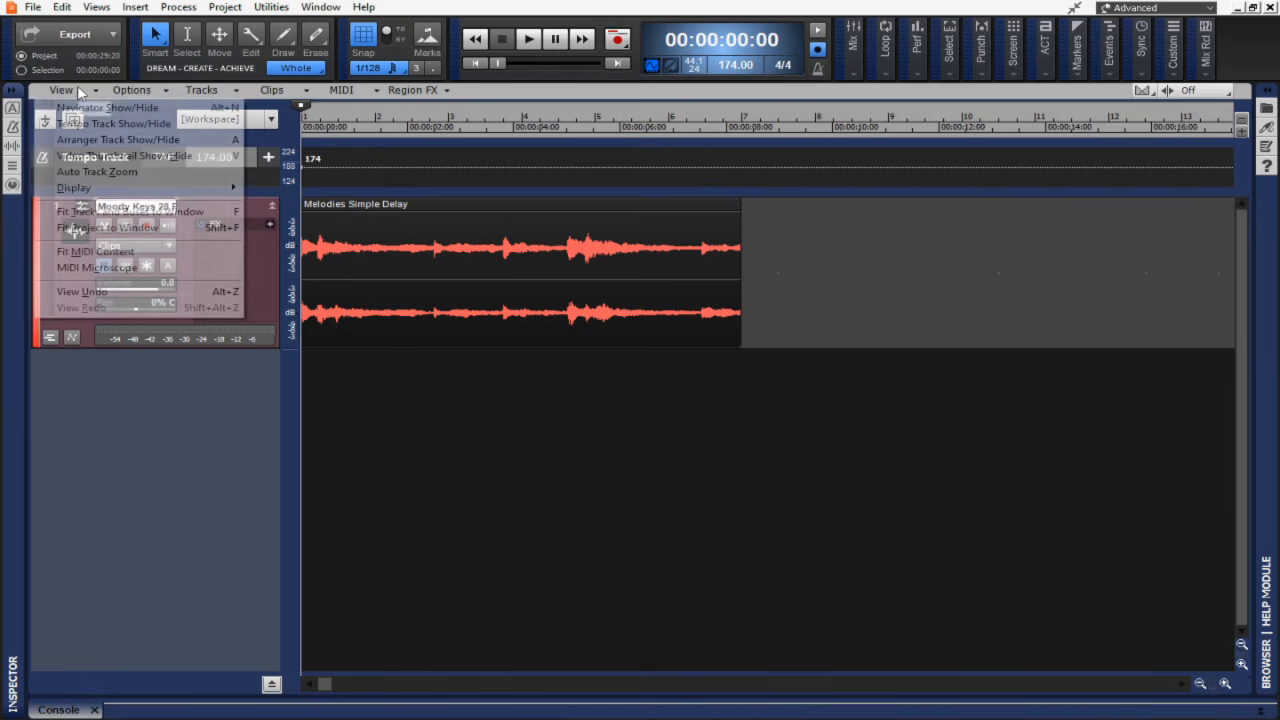
left_click(94, 123)
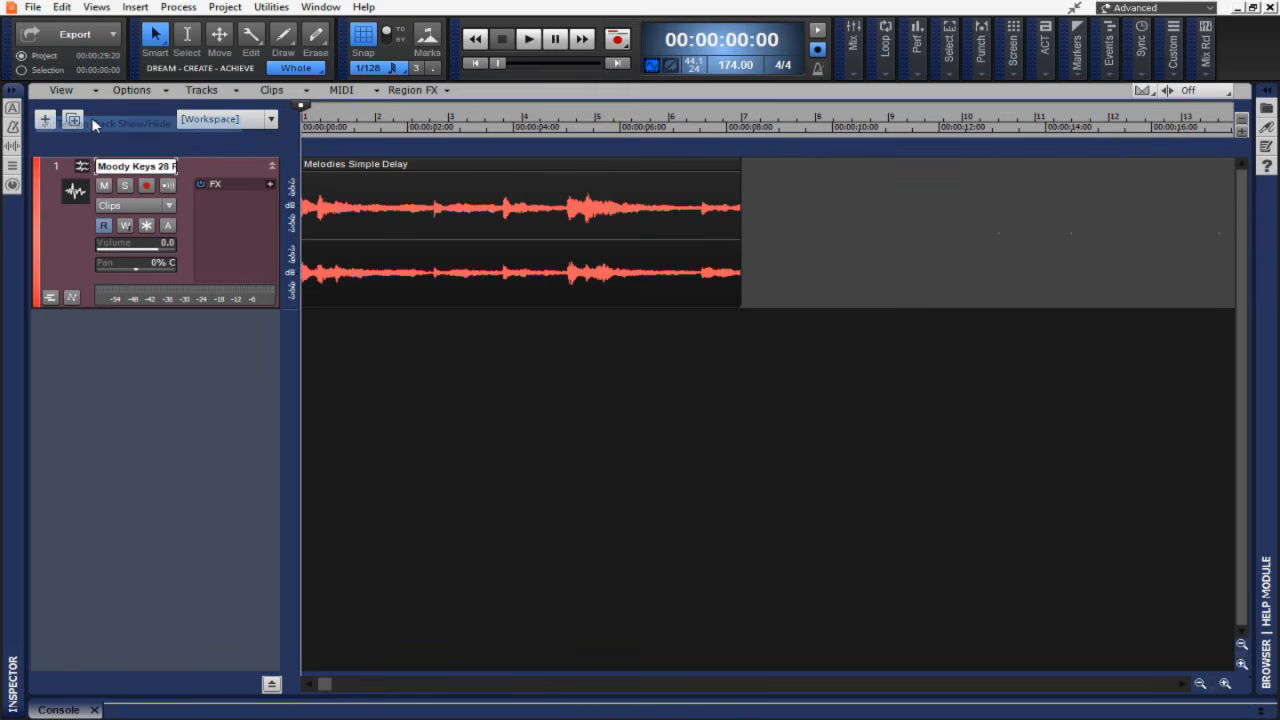
Open the tempo list in the inspector and show the tempo track.
left_click(15, 131)
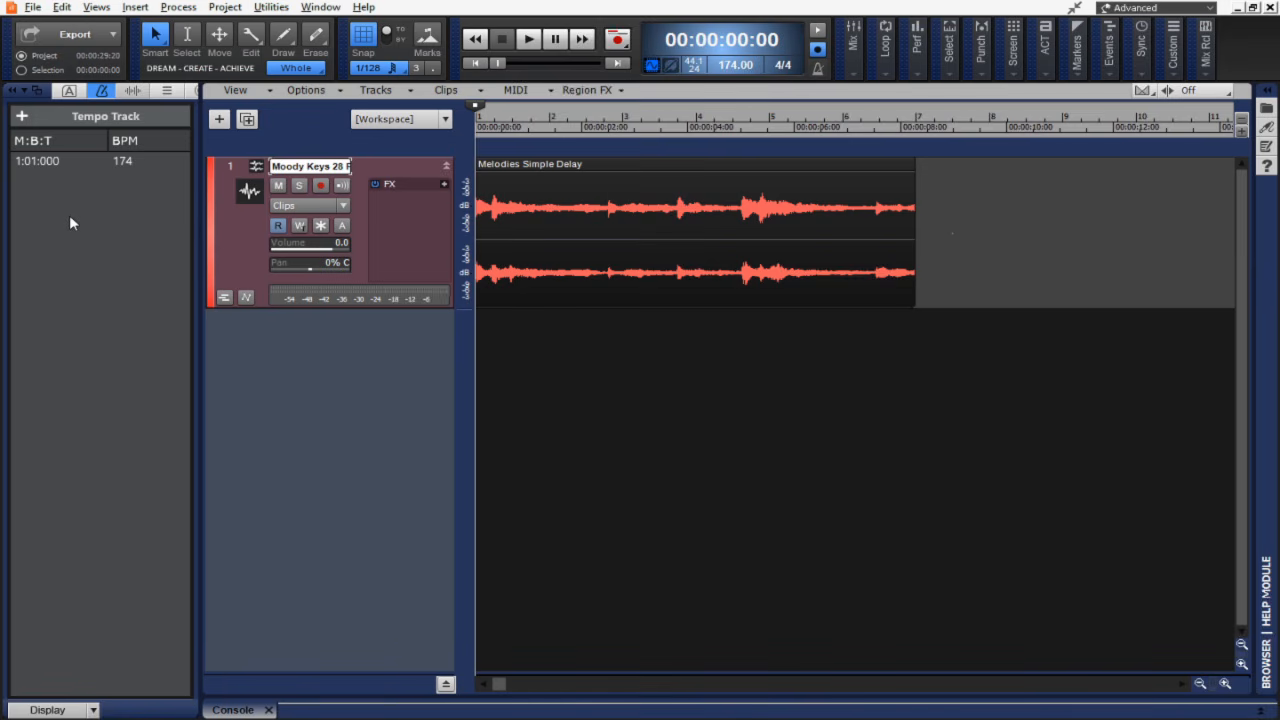
key("shift+t")
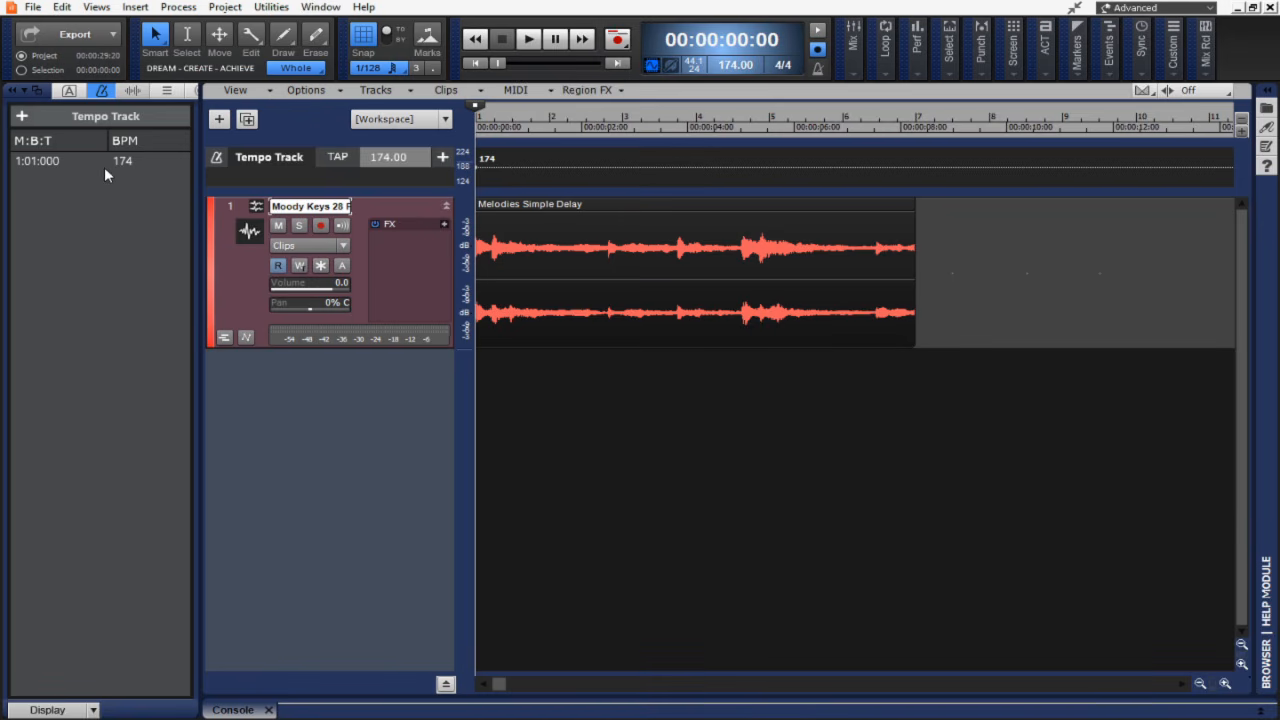
Insert a new tempo of 174.04 starting at 1:01:000.
left_click(98, 7)
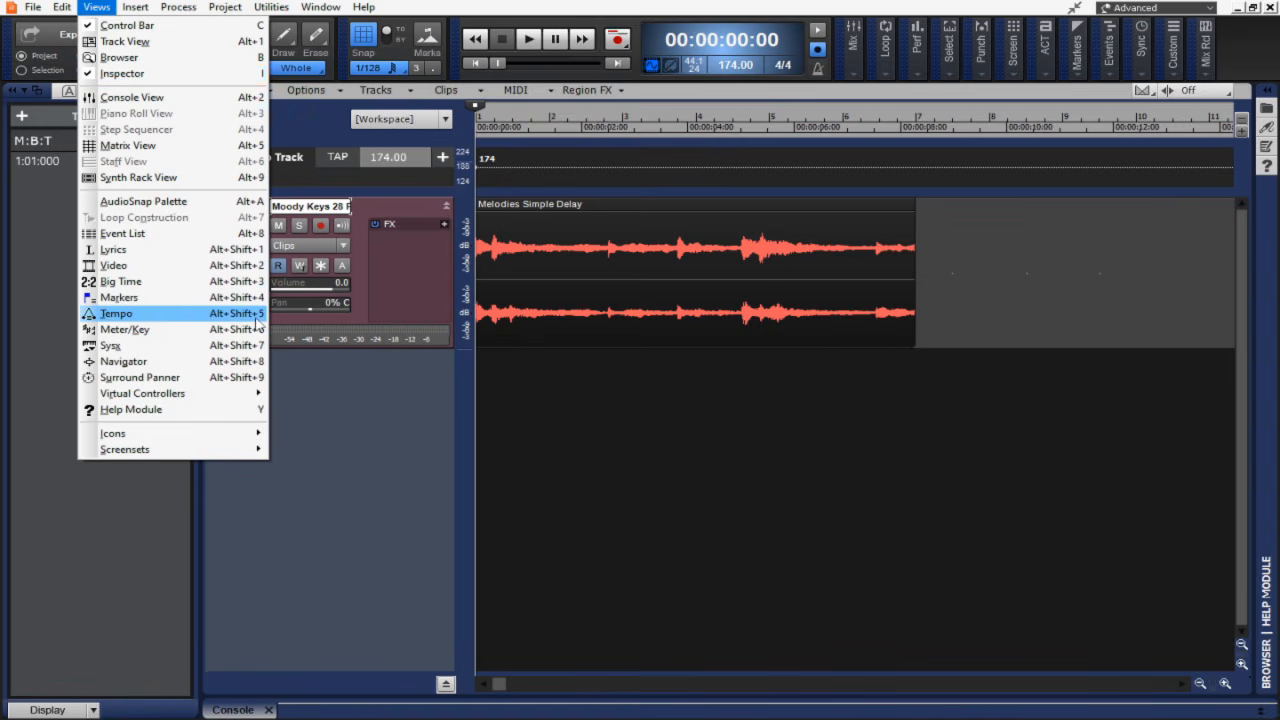
left_click(256, 318)
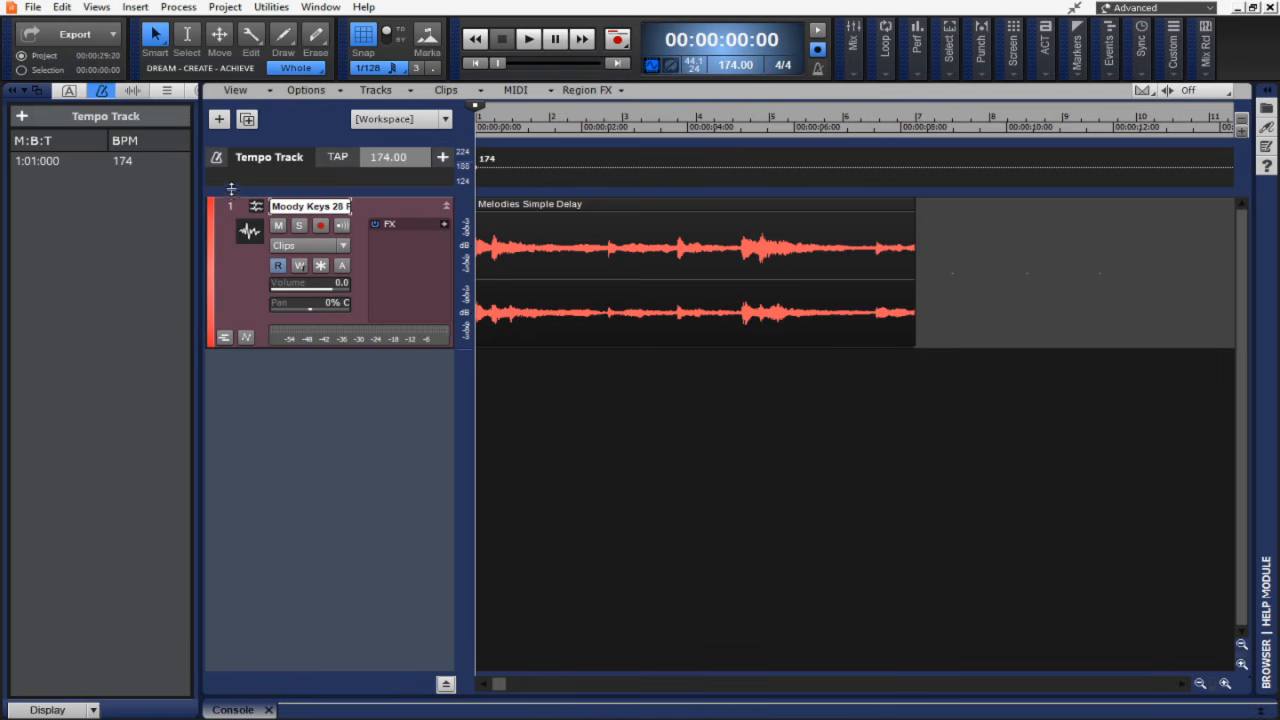
mouse_move(234, 187)
left_mouse_down()
mouse_move(257, 286)
mouse_move(259, 186)
left_mouse_up()
left_click(21, 117)
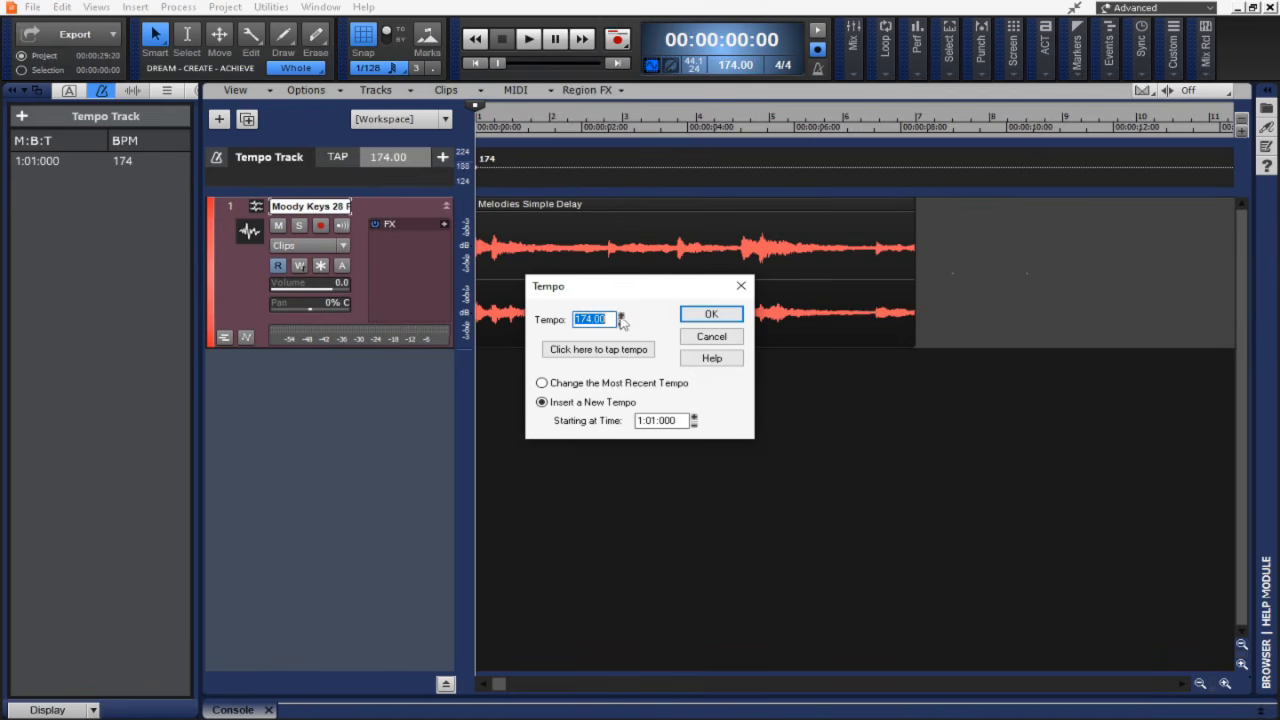
left_click(712, 315)
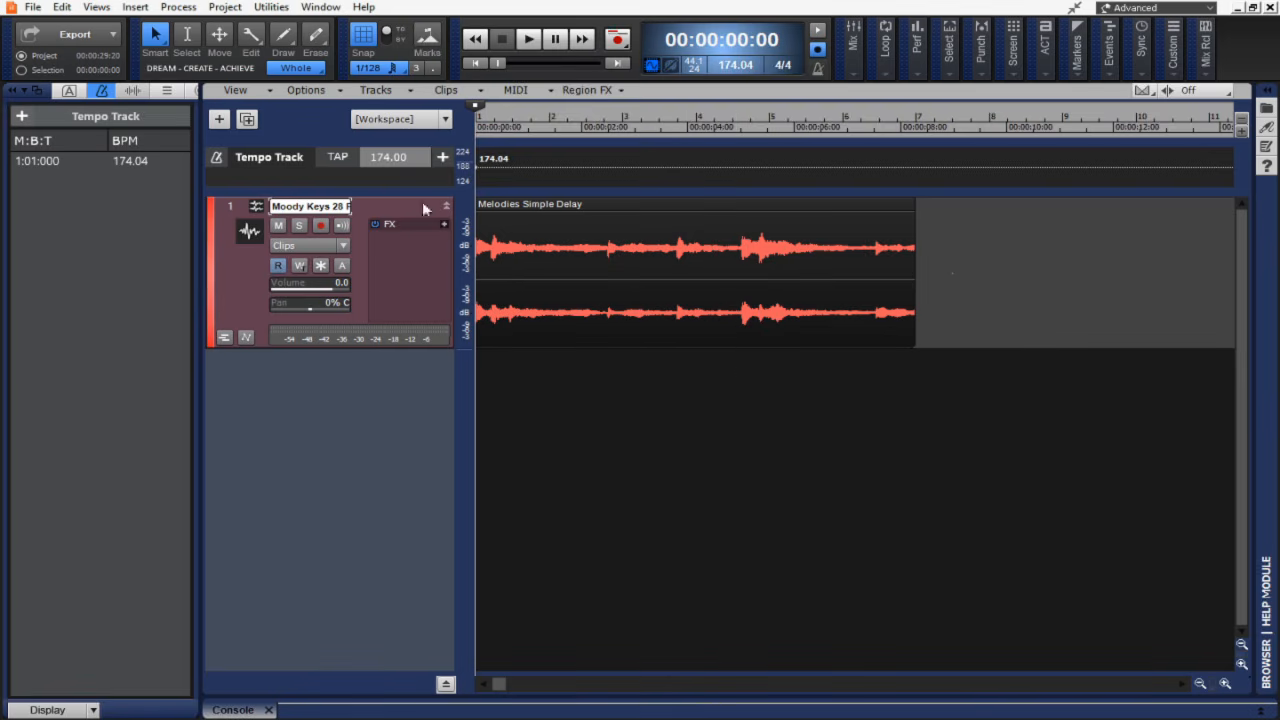
Set the tempo at 1:01:000 to 175 bpm in the tempo list.
left_click(127, 160)
left_click(128, 161)
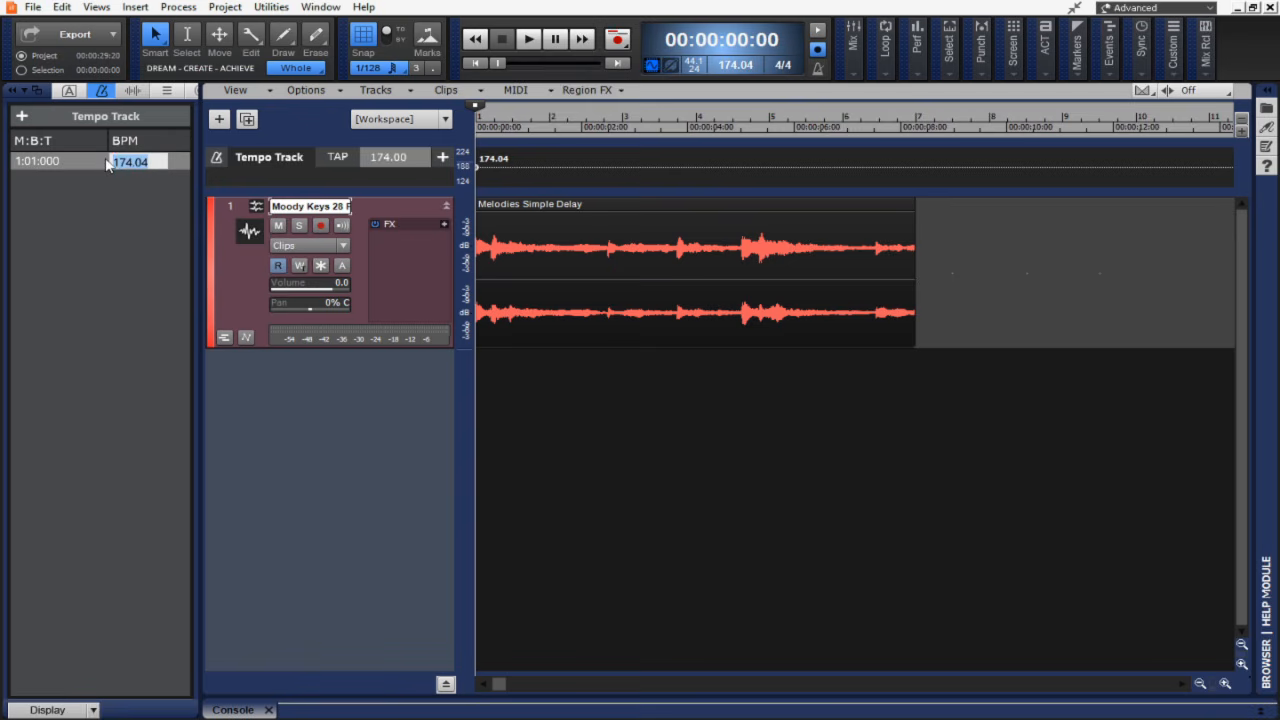
key("Return")
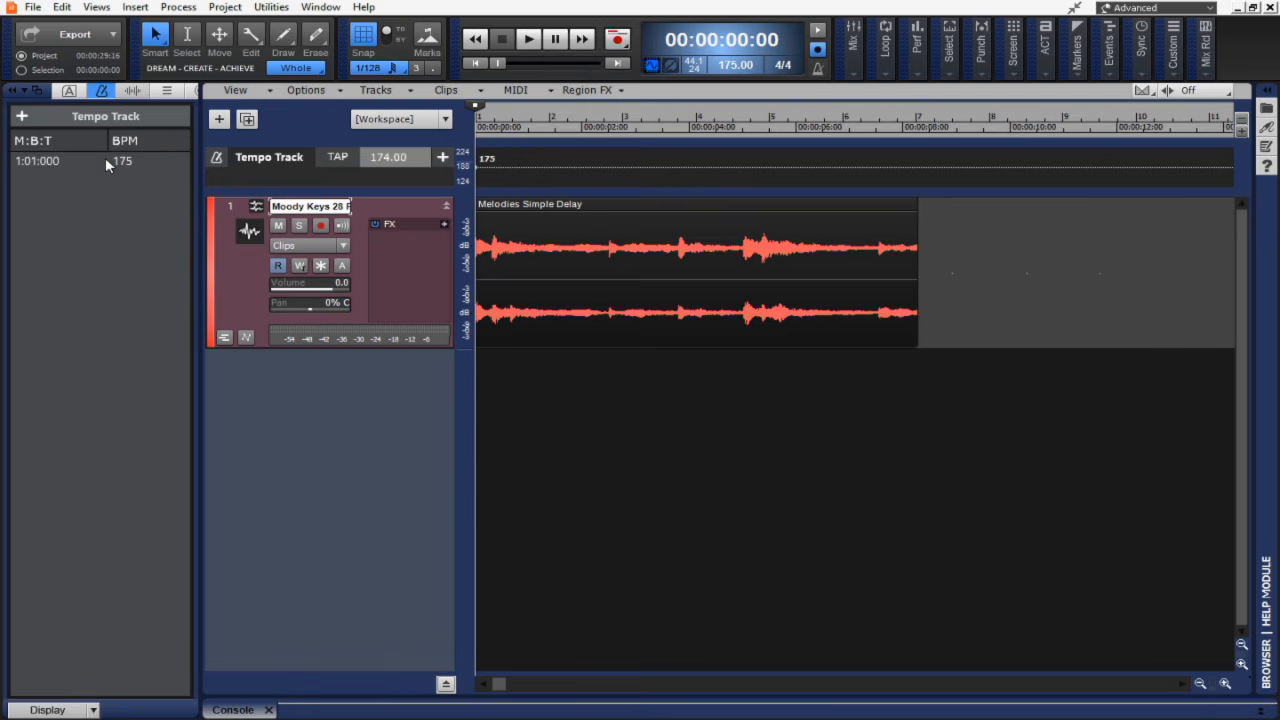
left_click(21, 116)
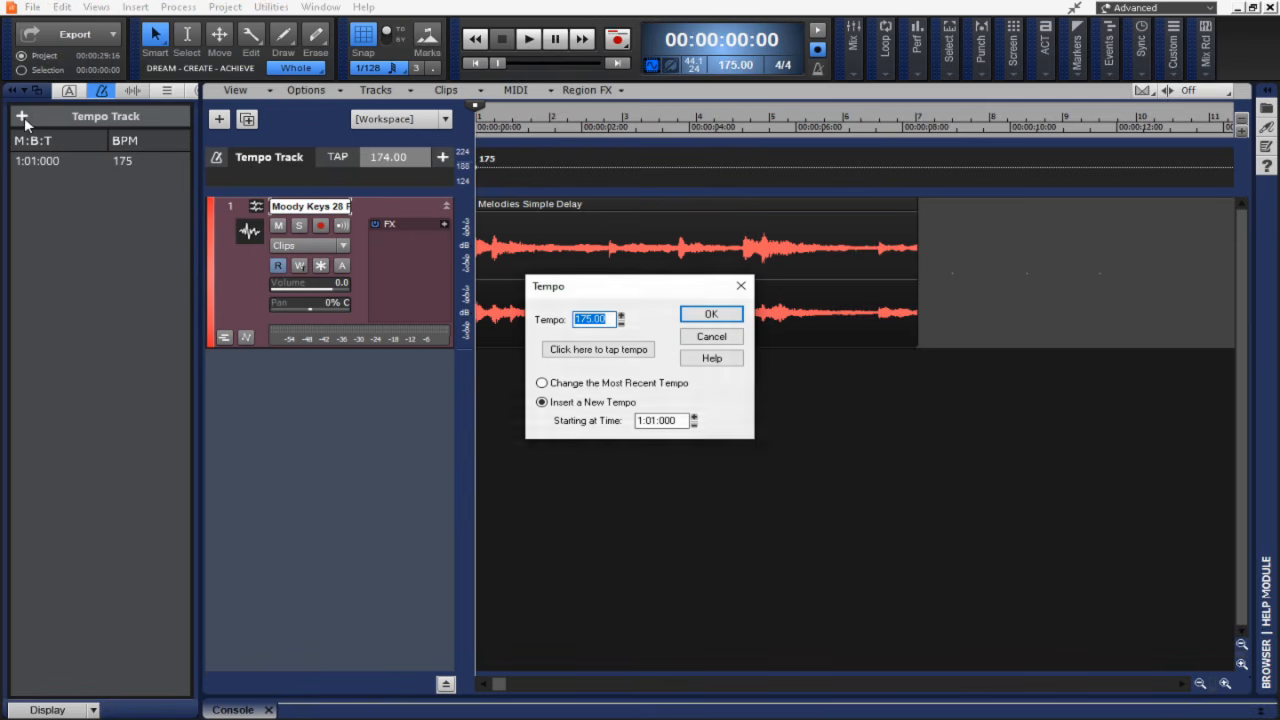
left_click(722, 335)
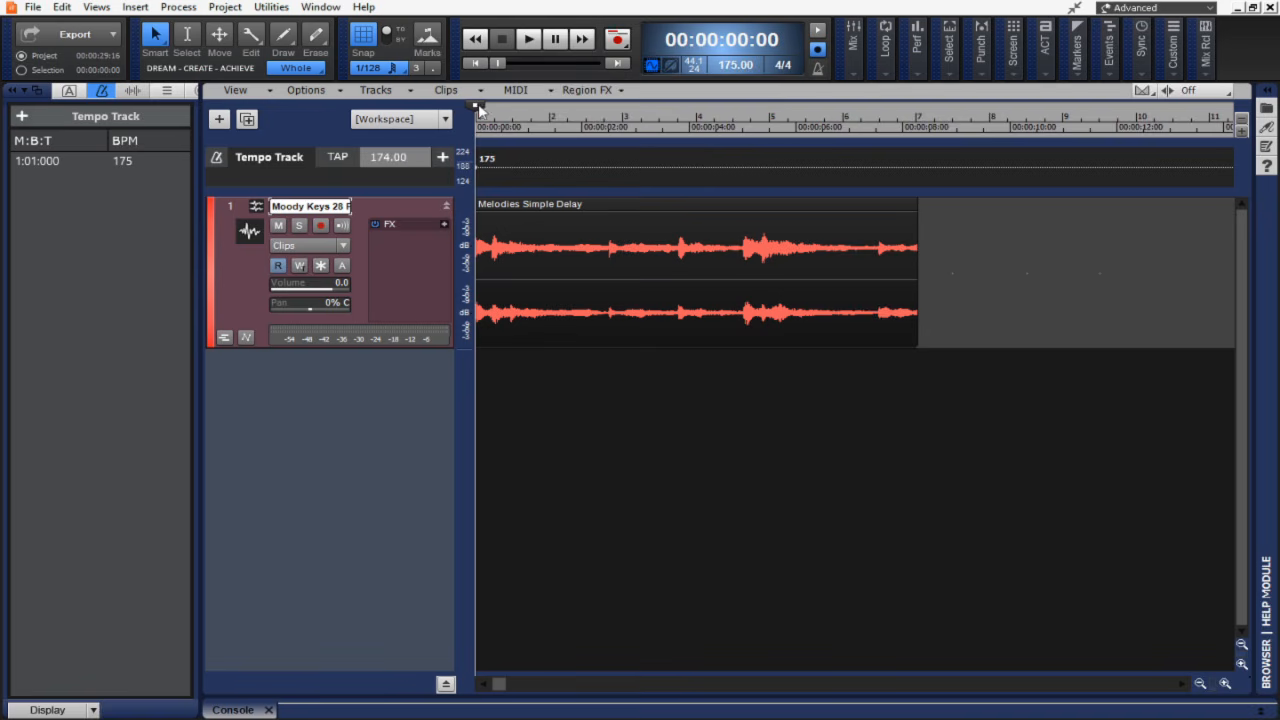
Insert a new tempo of 175 bpm starting at 1:04:660 from the tempo list.
left_click(541, 100)
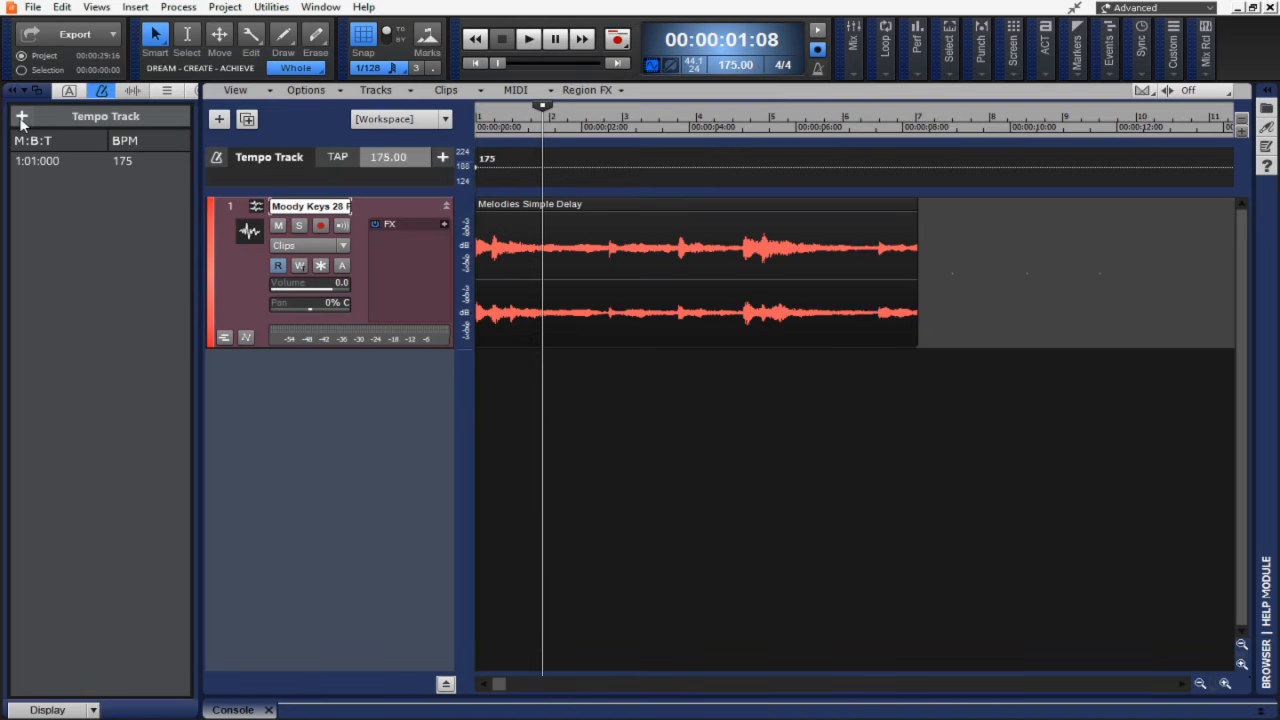
left_click(21, 118)
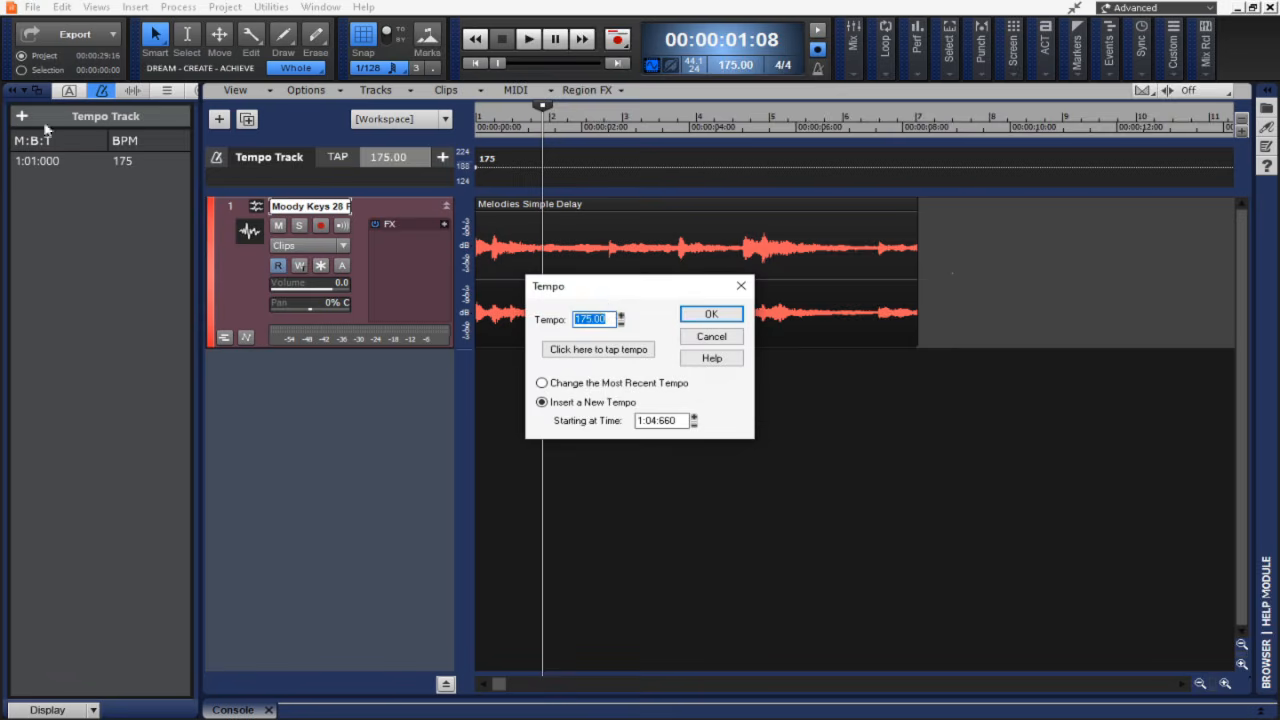
left_click(712, 315)
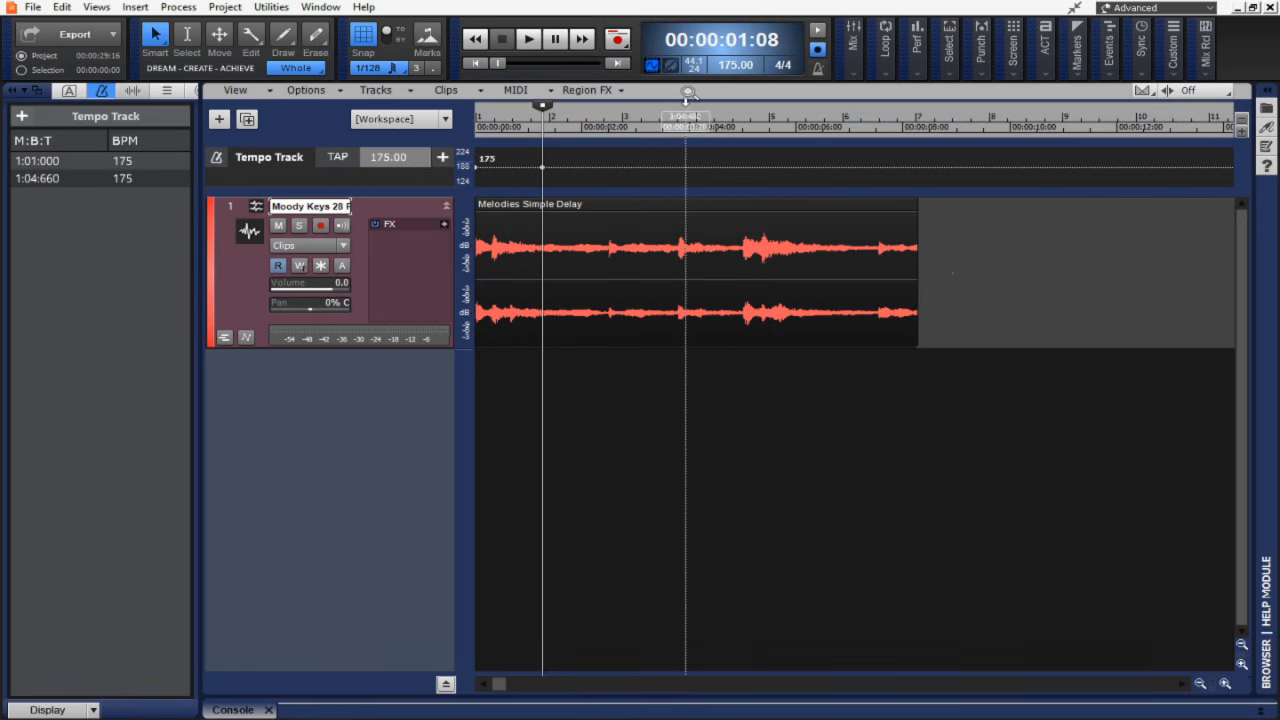
Draw tempo changes on the tempo track with points at 205, 175, 199 and 173 bpm.
left_click(481, 63)
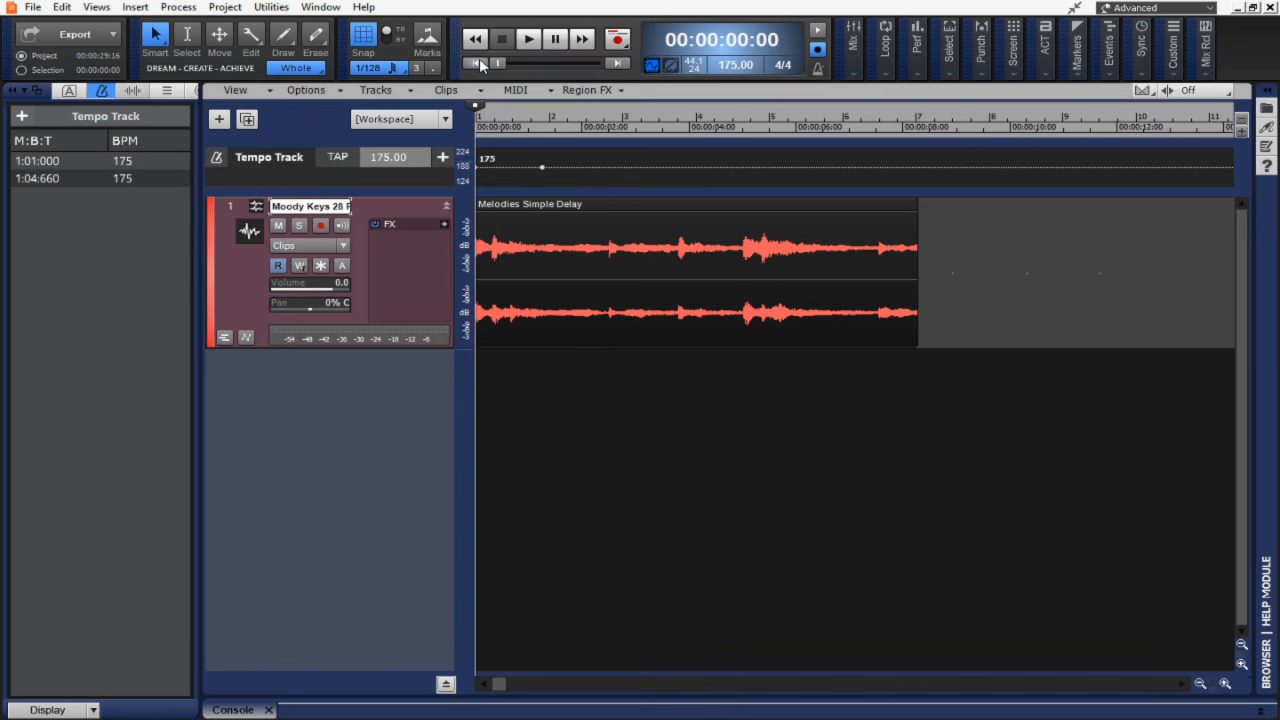
left_click_drag(573, 163, 655, 168)
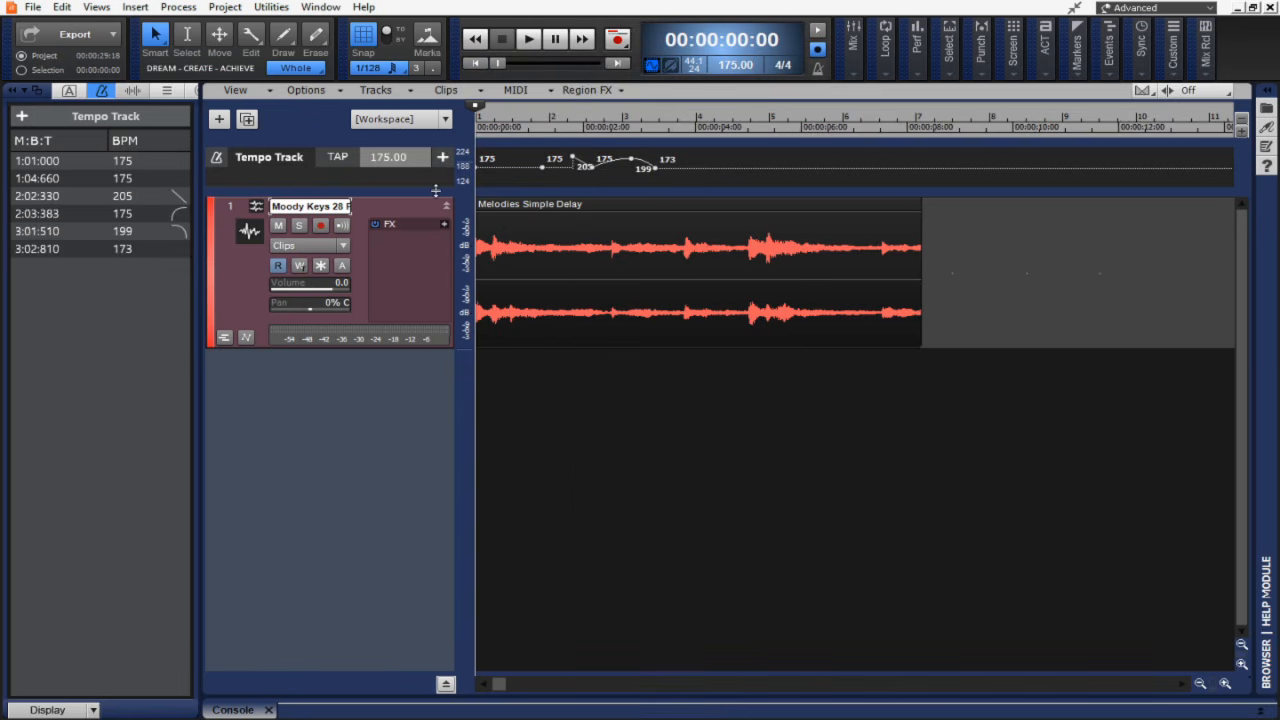
Switch the workspace to Tempo.
left_click(1182, 13)
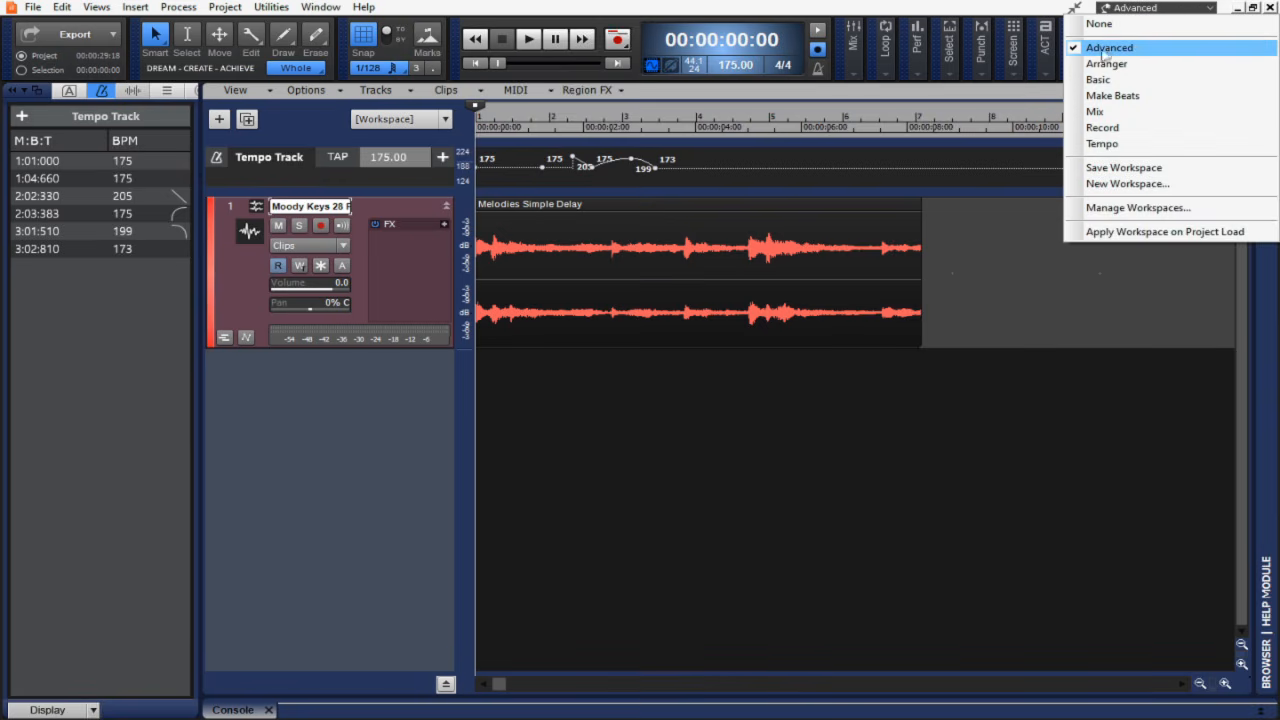
left_click(1103, 144)
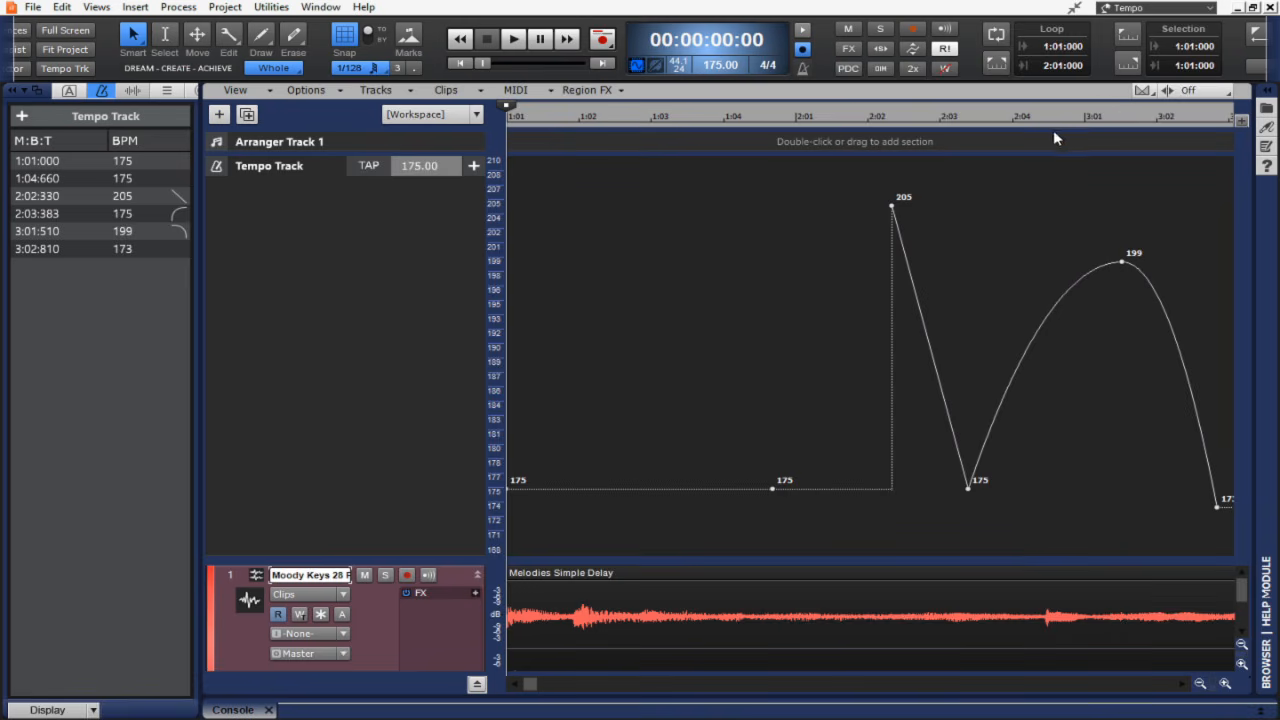
mouse_move(526, 688)
left_mouse_down()
mouse_move(562, 688)
mouse_move(526, 688)
left_mouse_up()
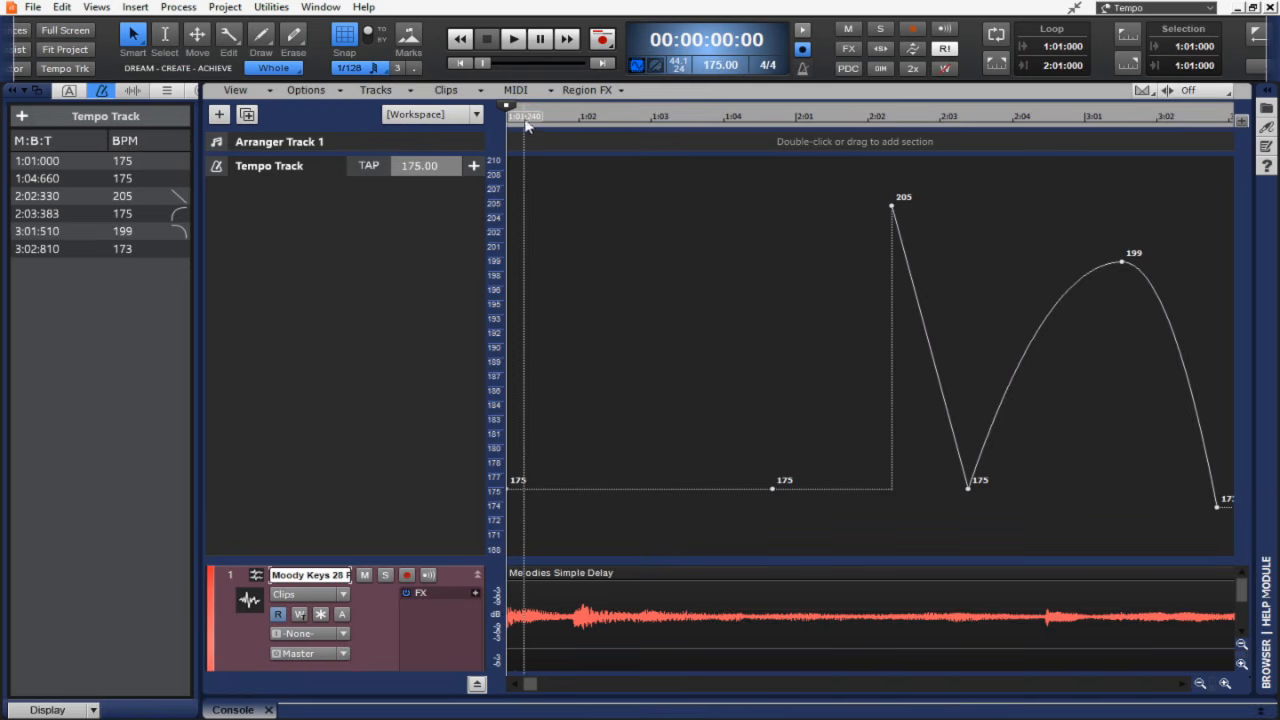
Play back the project to hear the tempo changes, then stop playback.
left_click(516, 52)
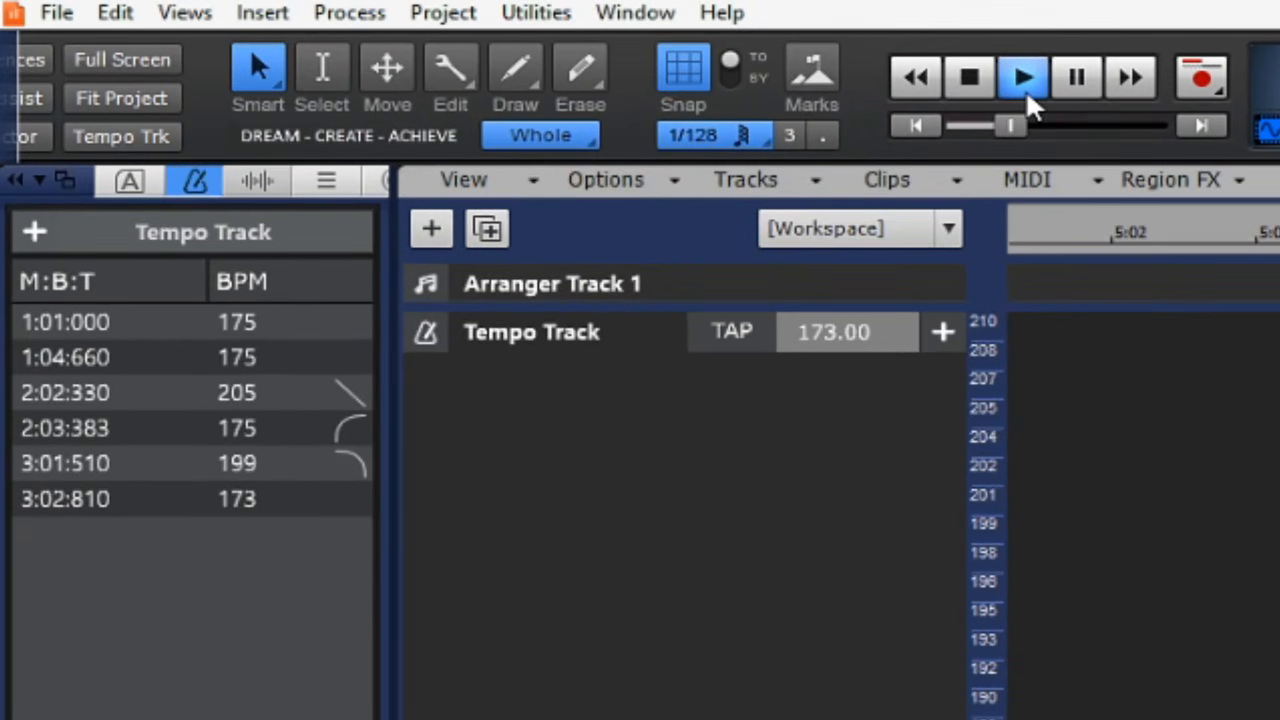
left_click(985, 88)
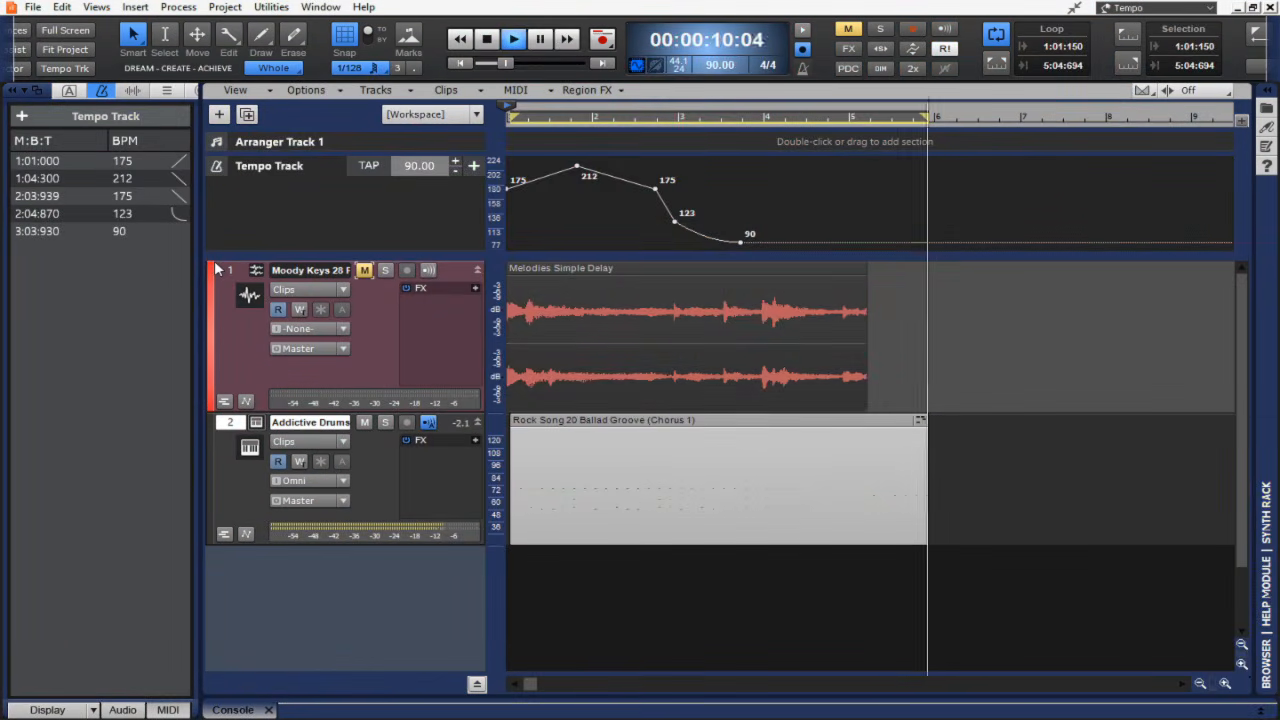
left_click(490, 42)
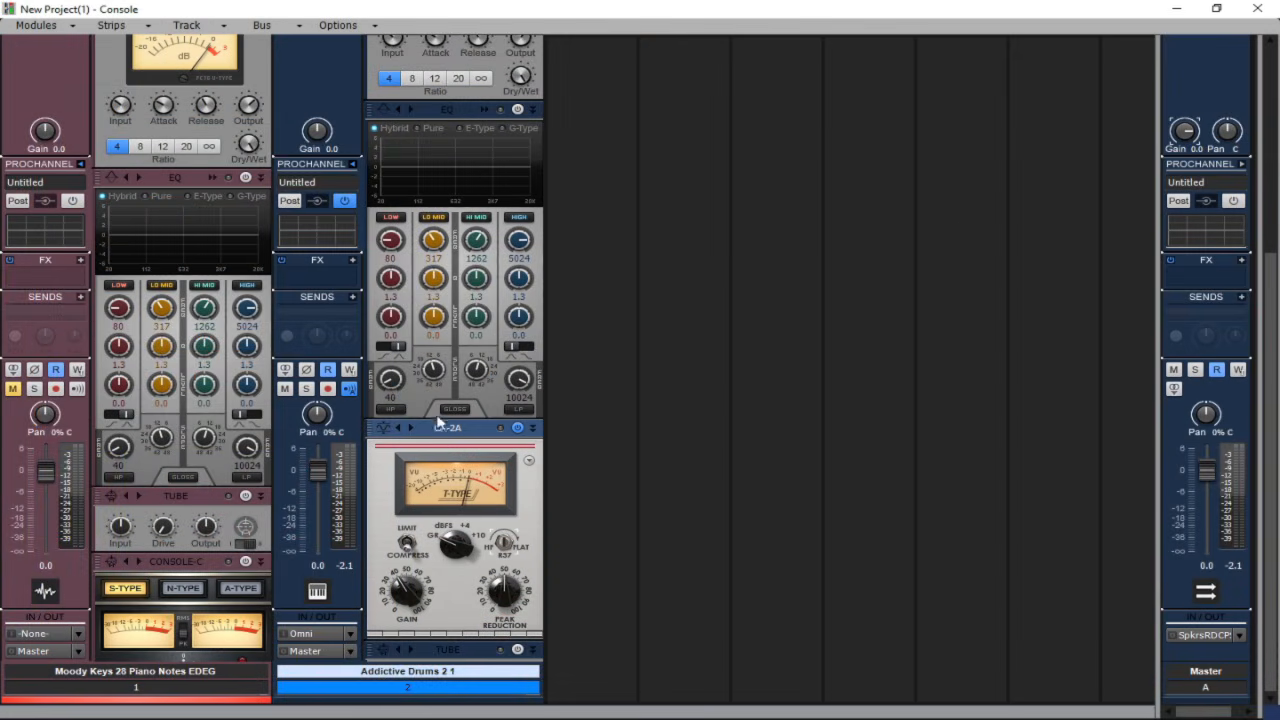
Move the CA-2A module above the EQ in the Addictive Drums ProChannel and remove the compressor module.
left_click_drag(440, 428, 448, 276)
scroll(470, 236, "up", 3)
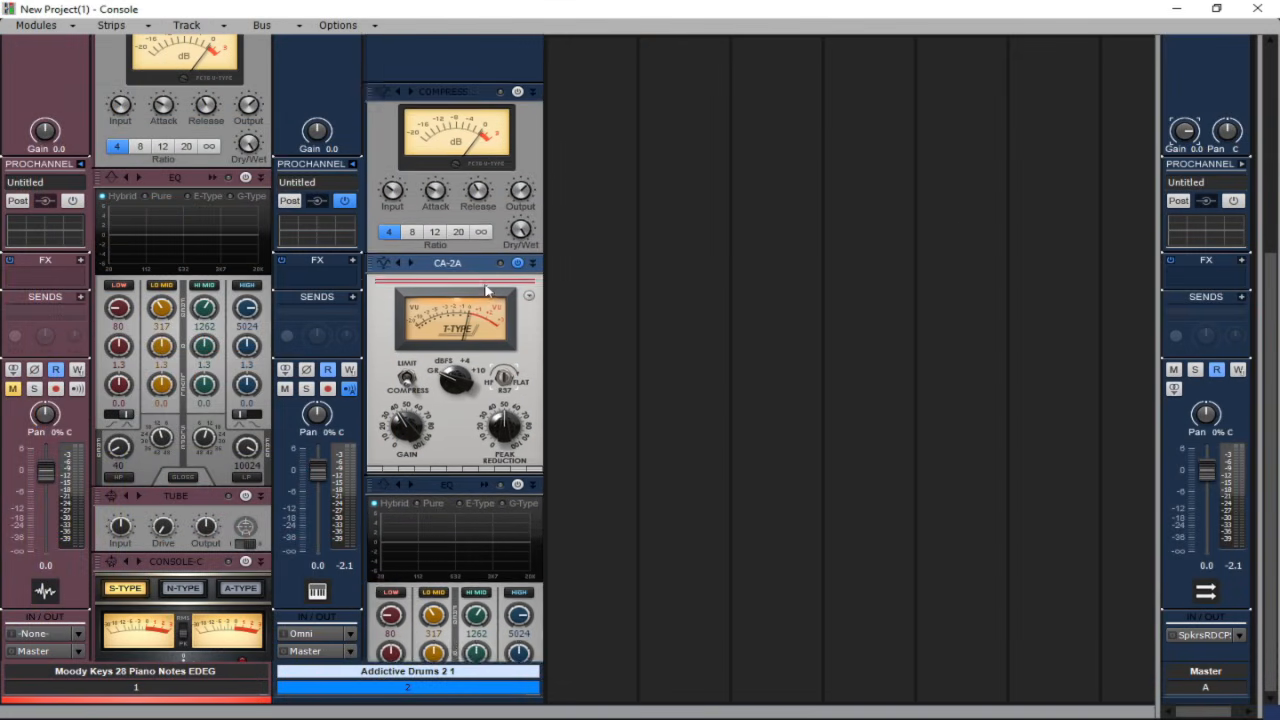
right_click(478, 174)
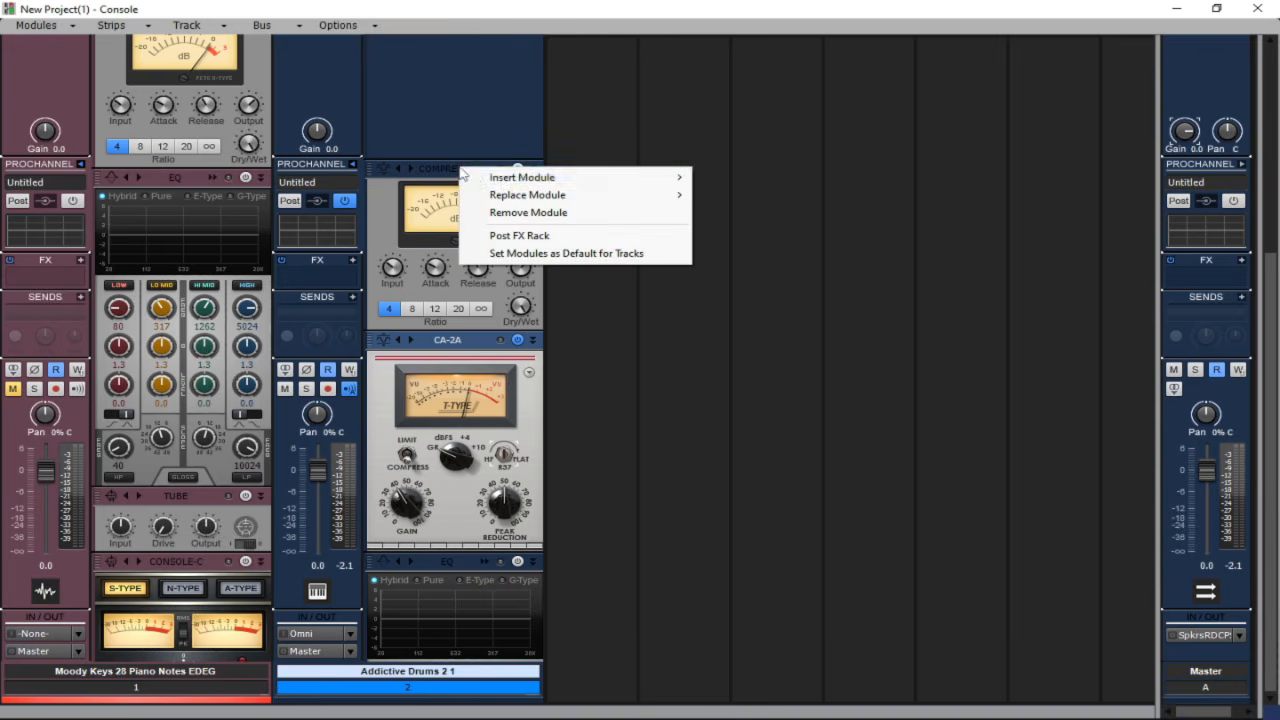
left_click(505, 212)
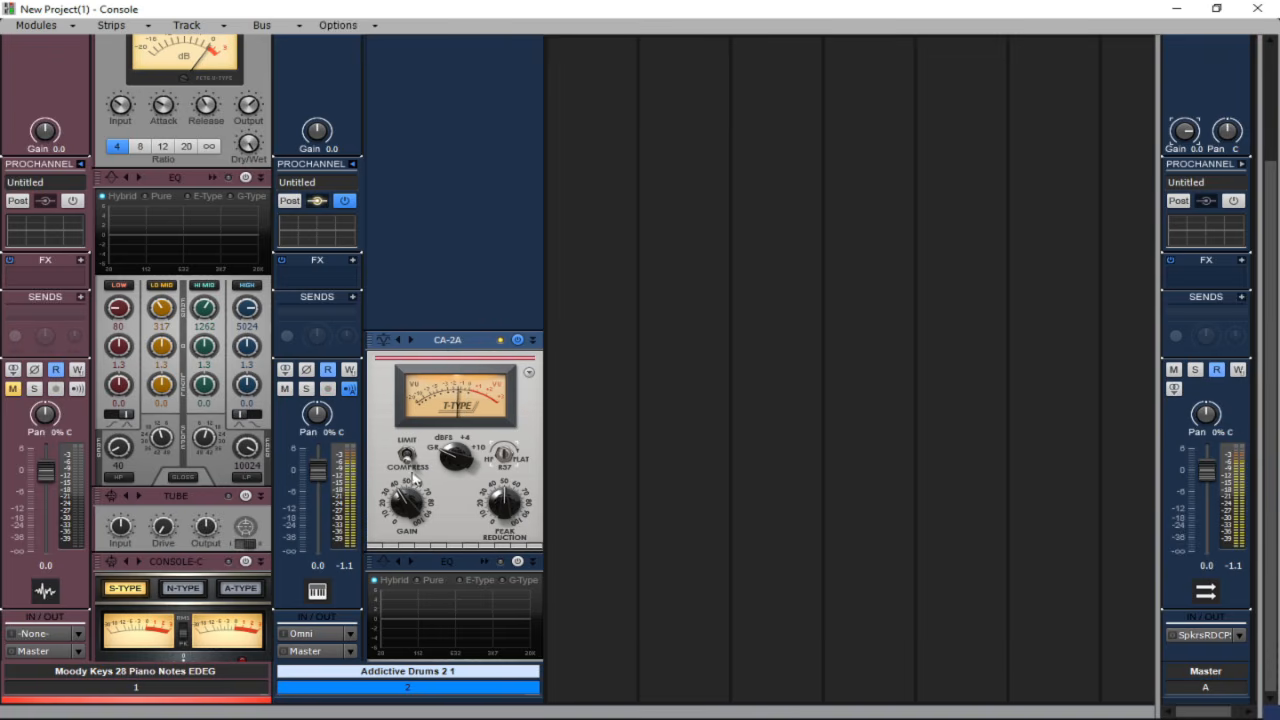
Raise the CA-2A's gain and peak reduction knobs.
left_click_drag(407, 512, 407, 494)
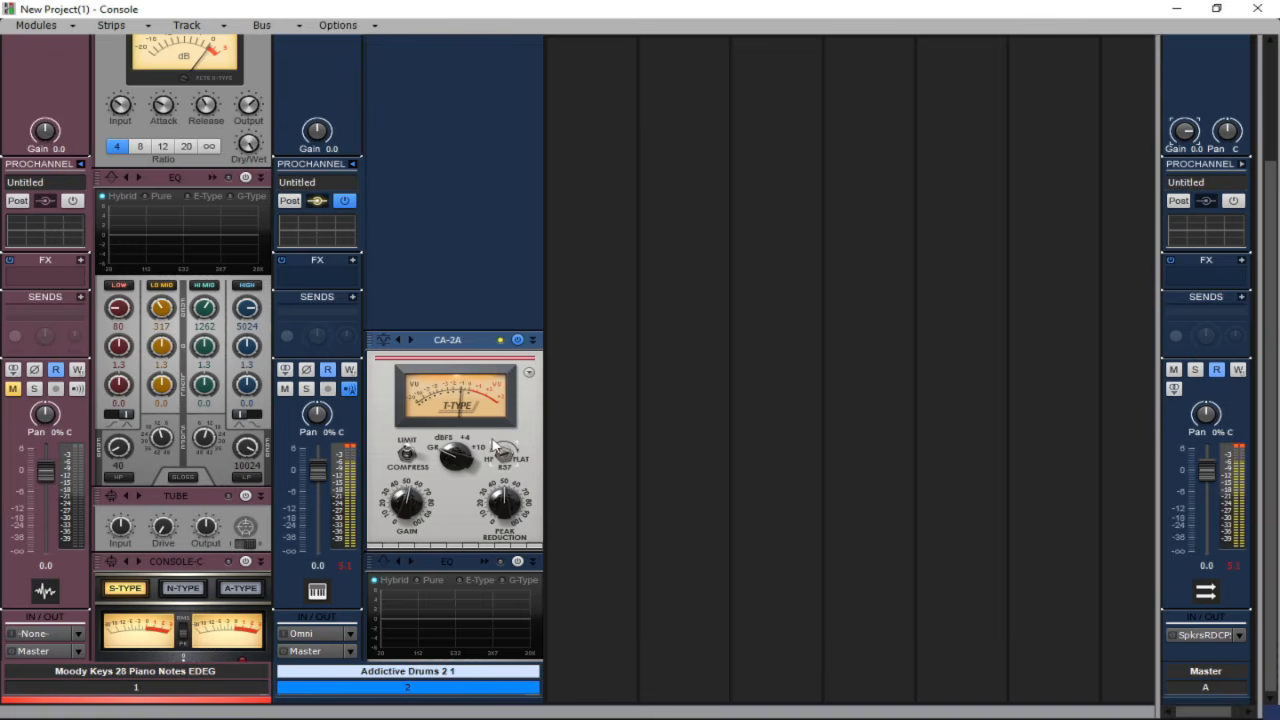
mouse_move(504, 506)
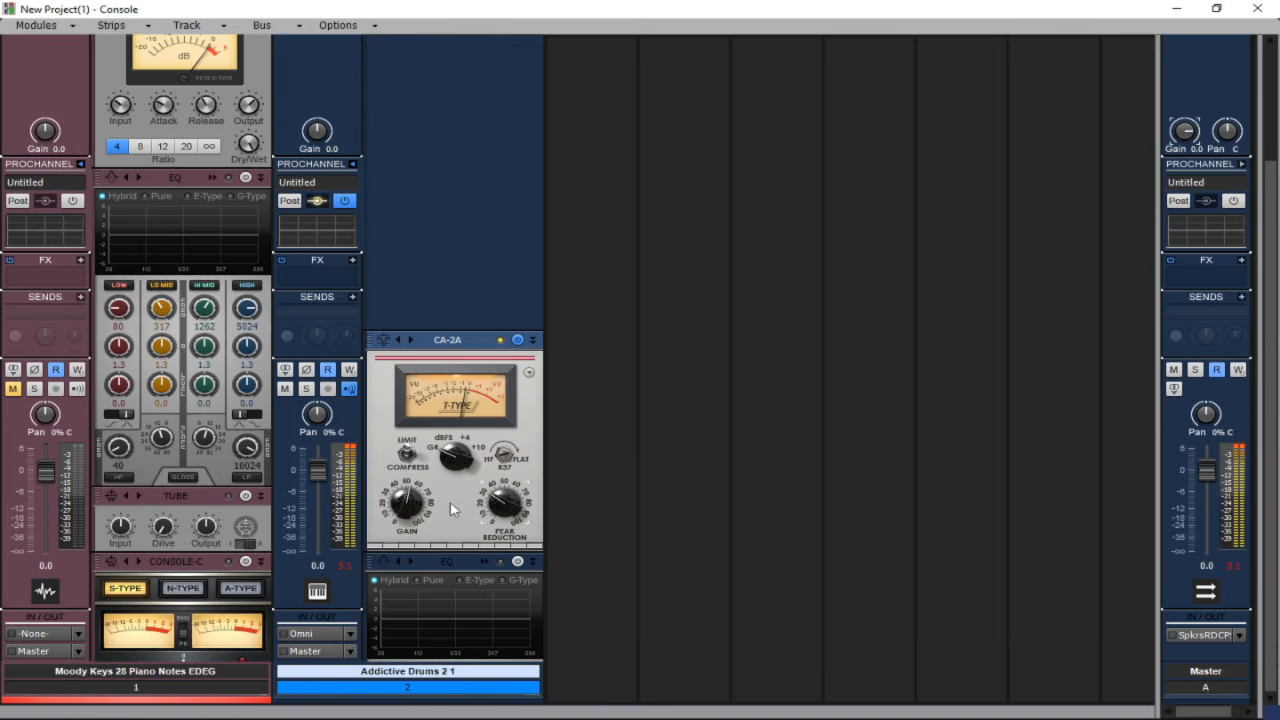
left_click_drag(402, 507, 404, 492)
left_click_drag(494, 499, 492, 438)
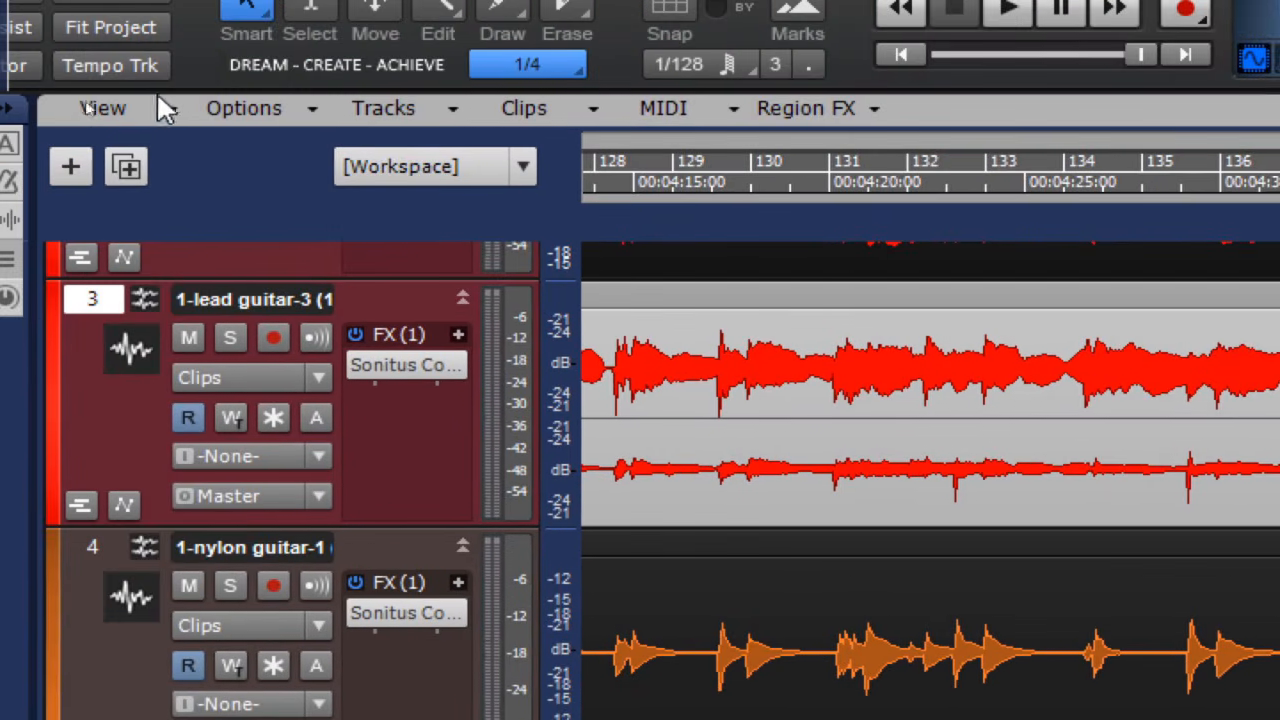
Toggle the Show Waveform Outlines and Show Values on Envelopes display options for the track view.
left_click(160, 109)
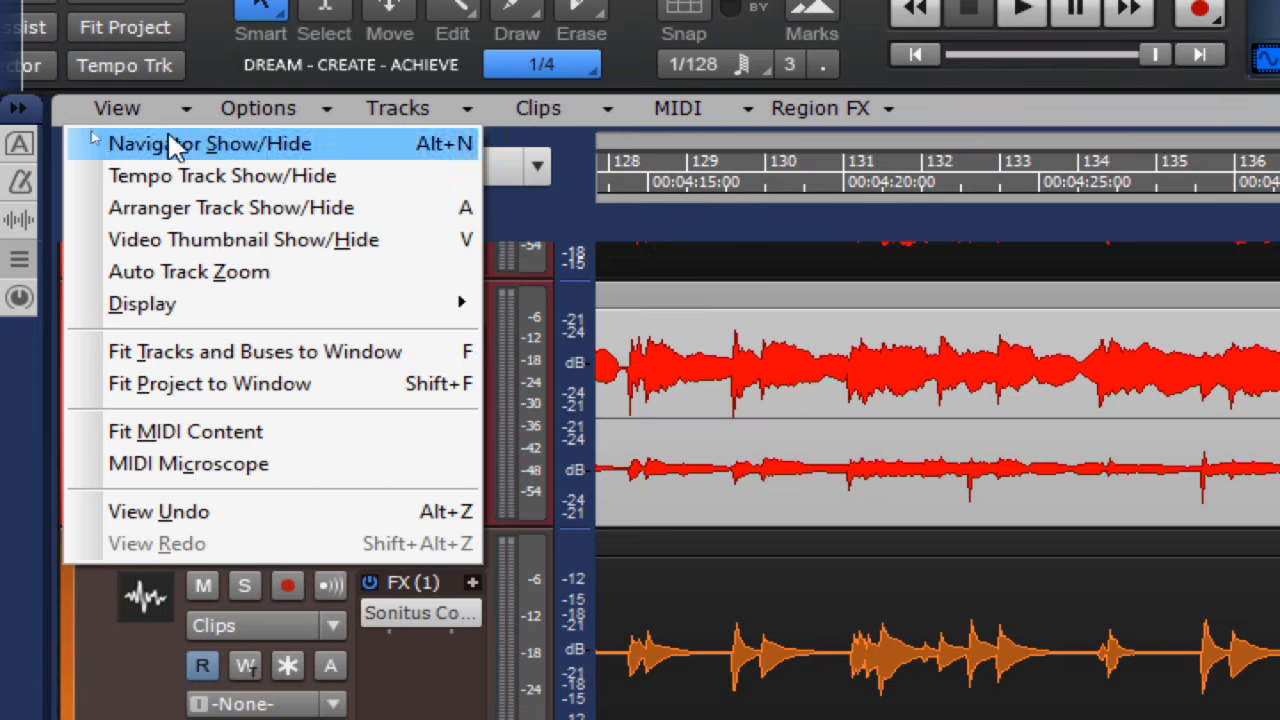
mouse_move(300, 318)
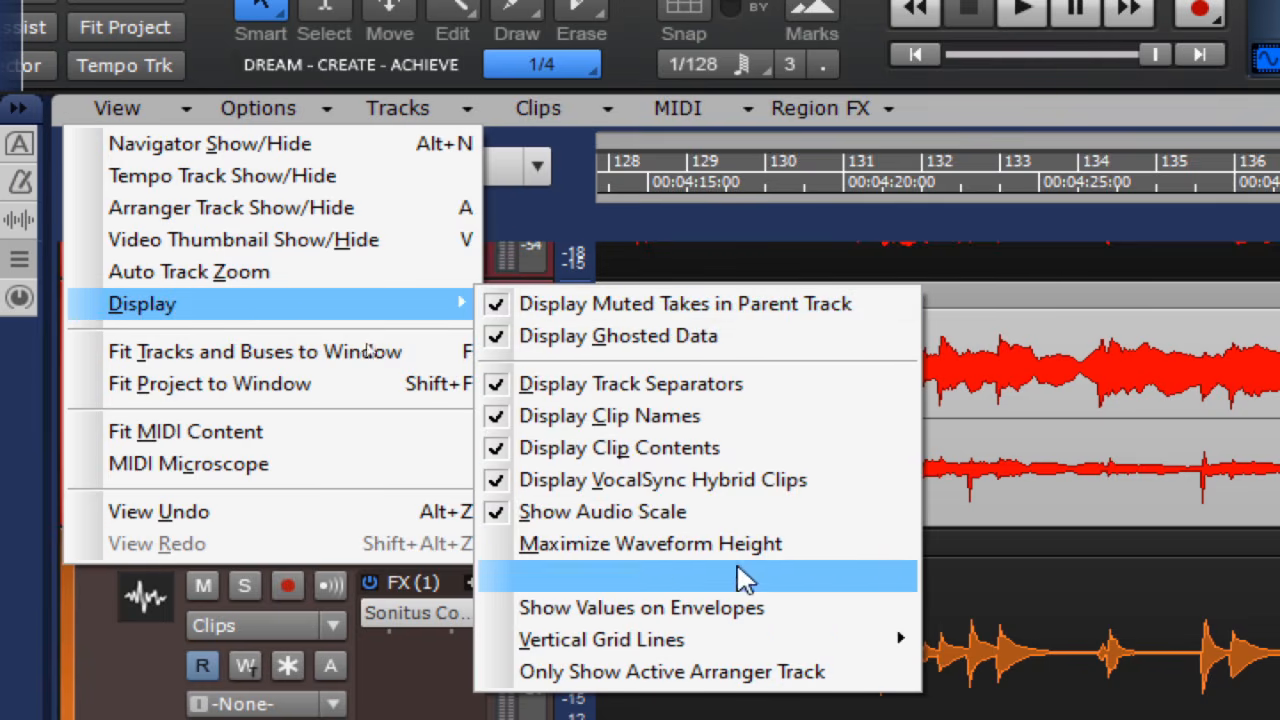
left_click(692, 587)
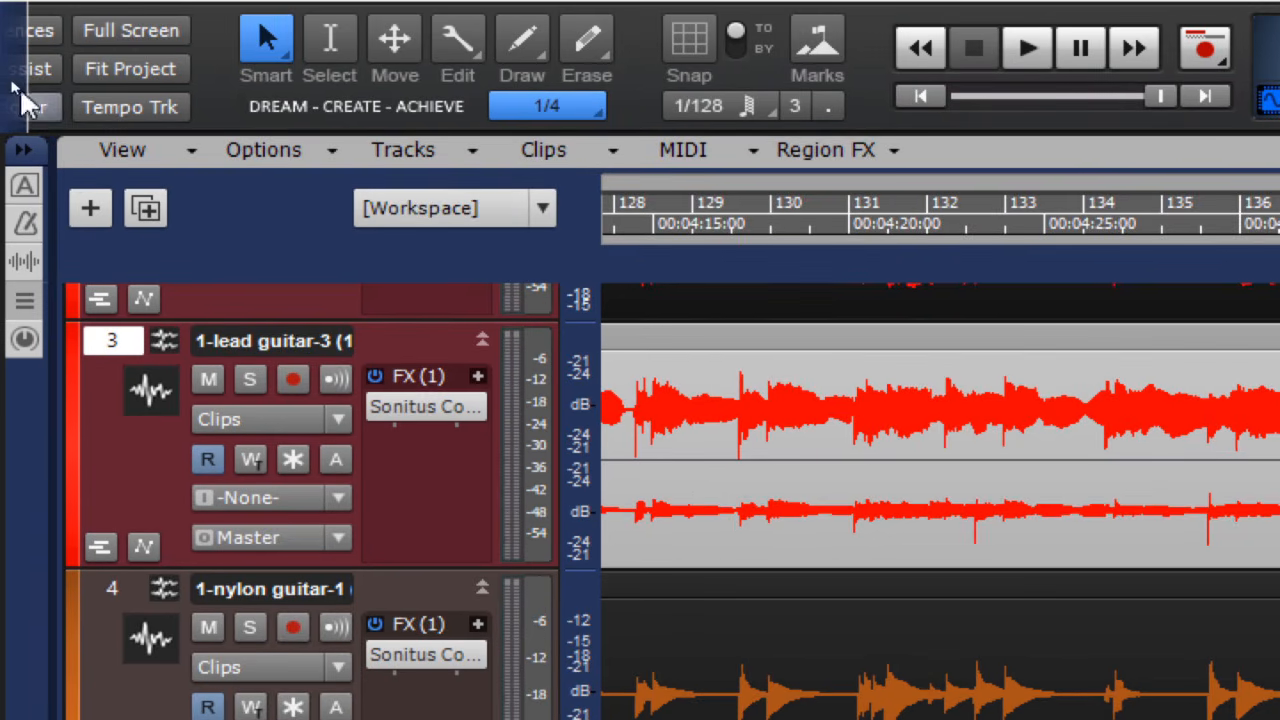
left_click(150, 156)
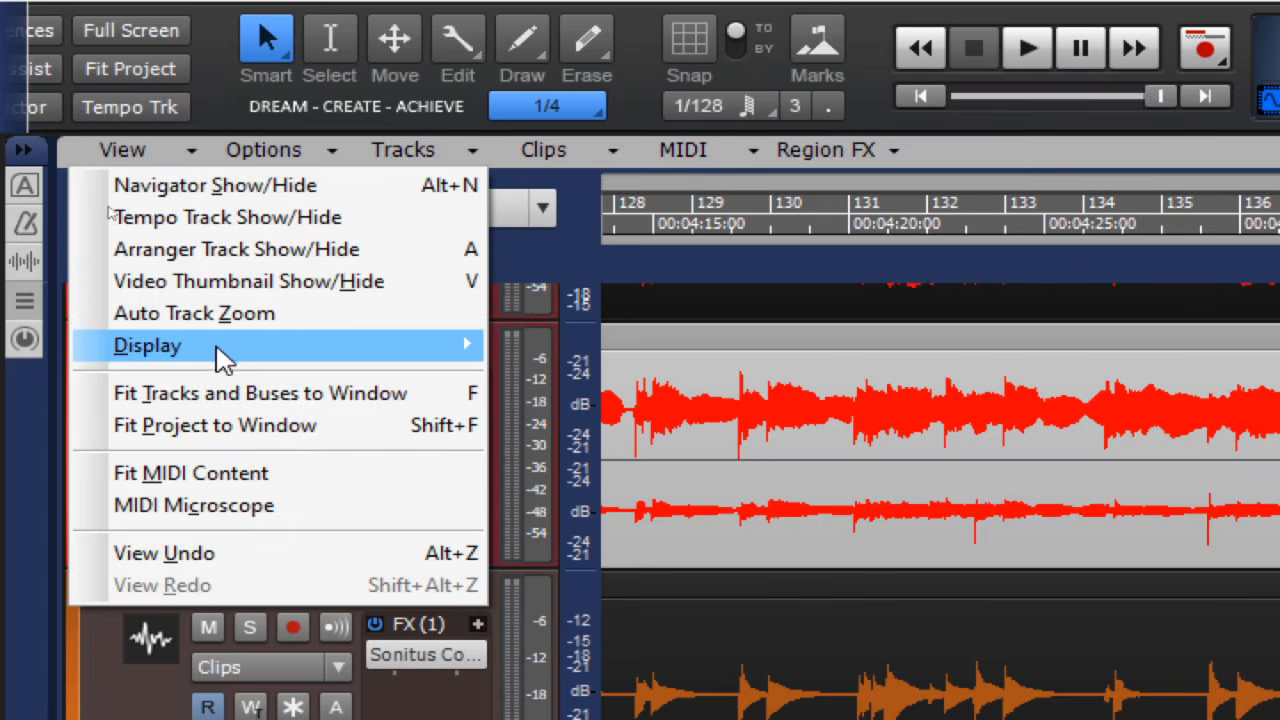
mouse_move(225, 349)
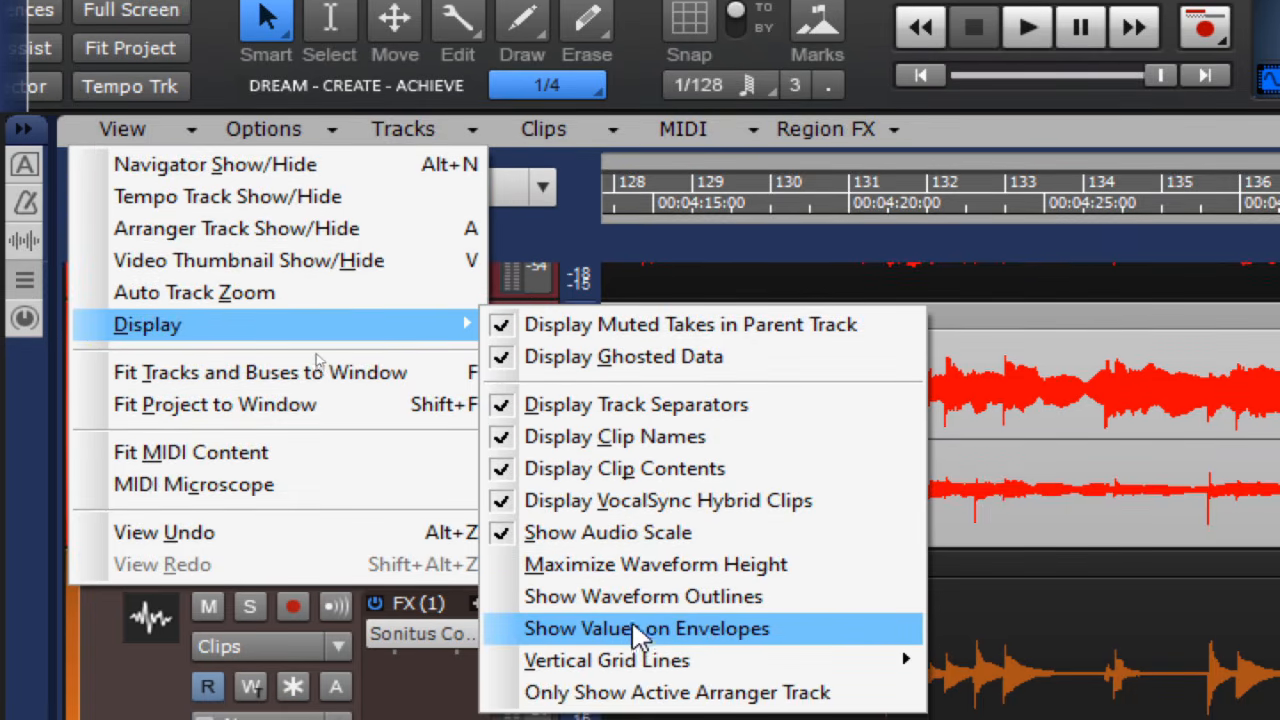
left_click(645, 598)
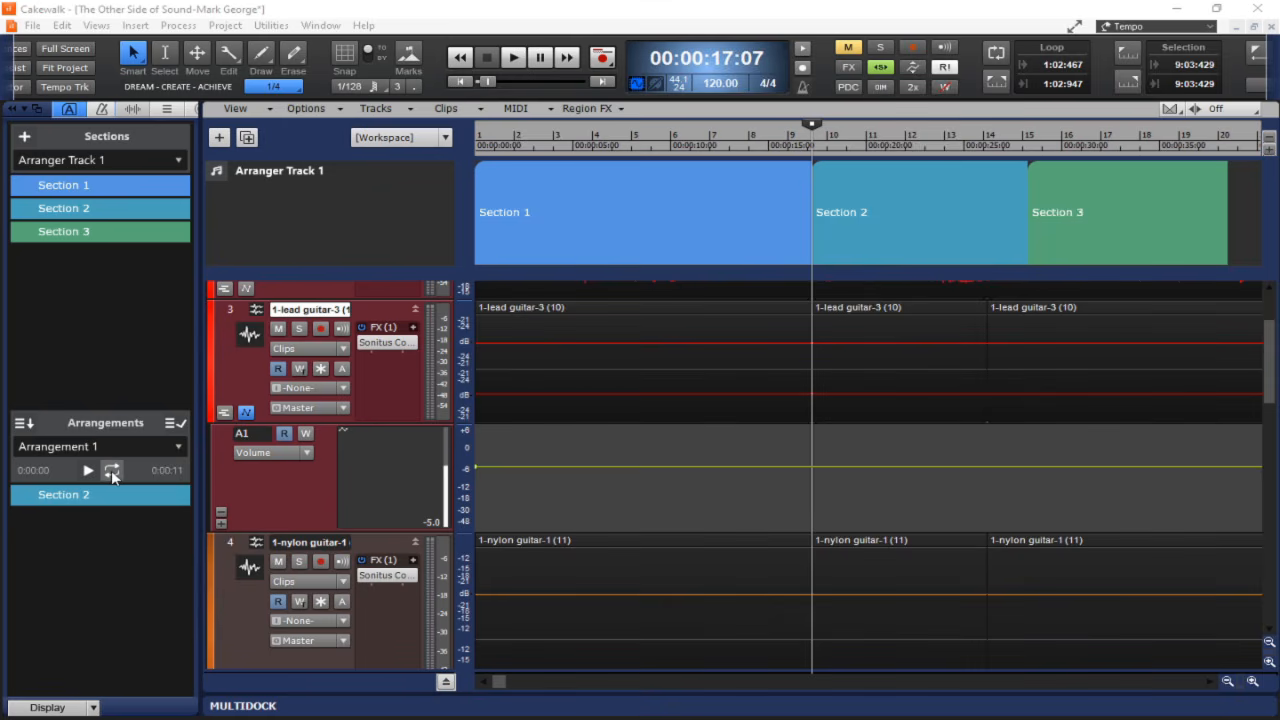
Play the project and toggle looping for Arrangement 1.
left_click(513, 57)
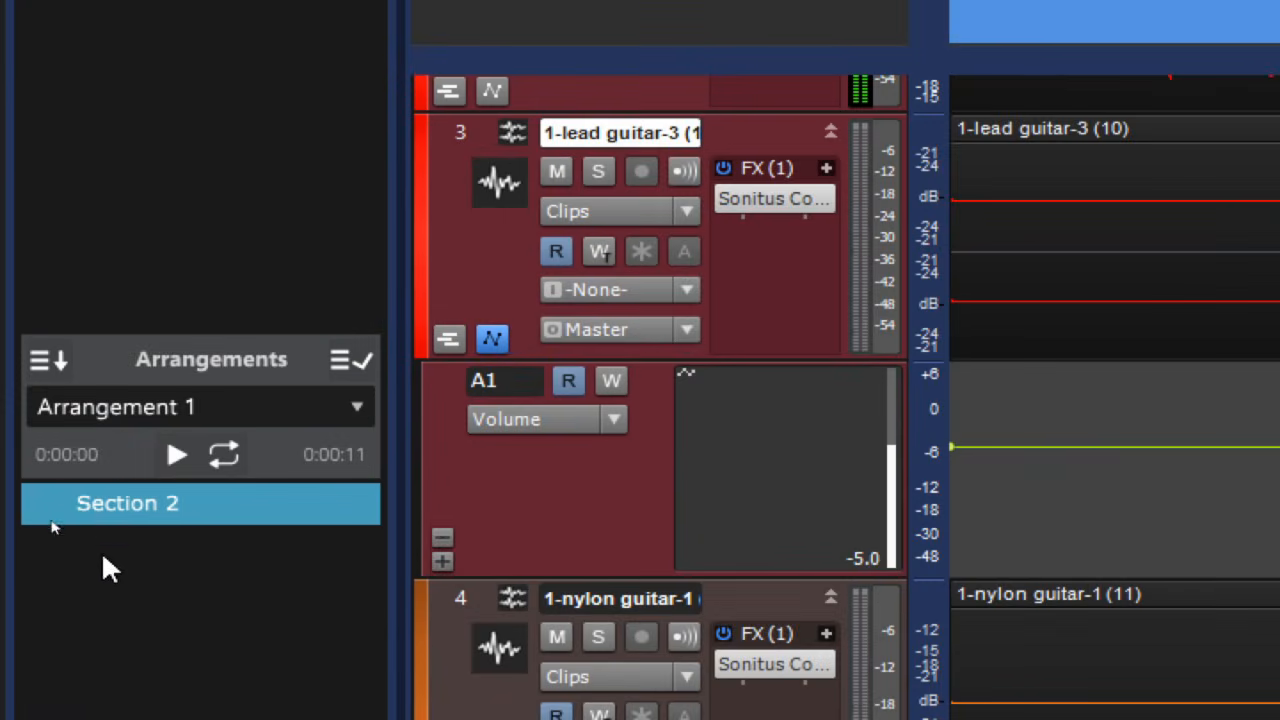
left_click(237, 455)
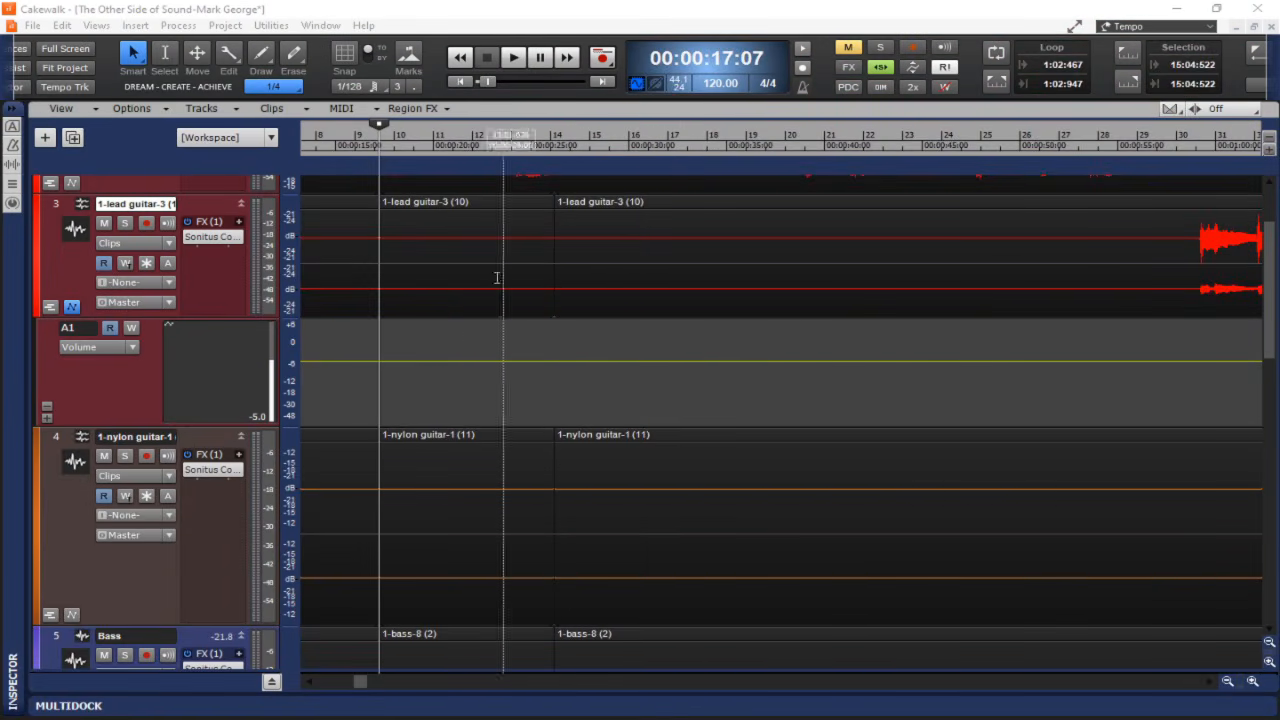
Browse the audio effect categories available for the lead guitar track's FX rack.
right_click(221, 268)
mouse_move(240, 285)
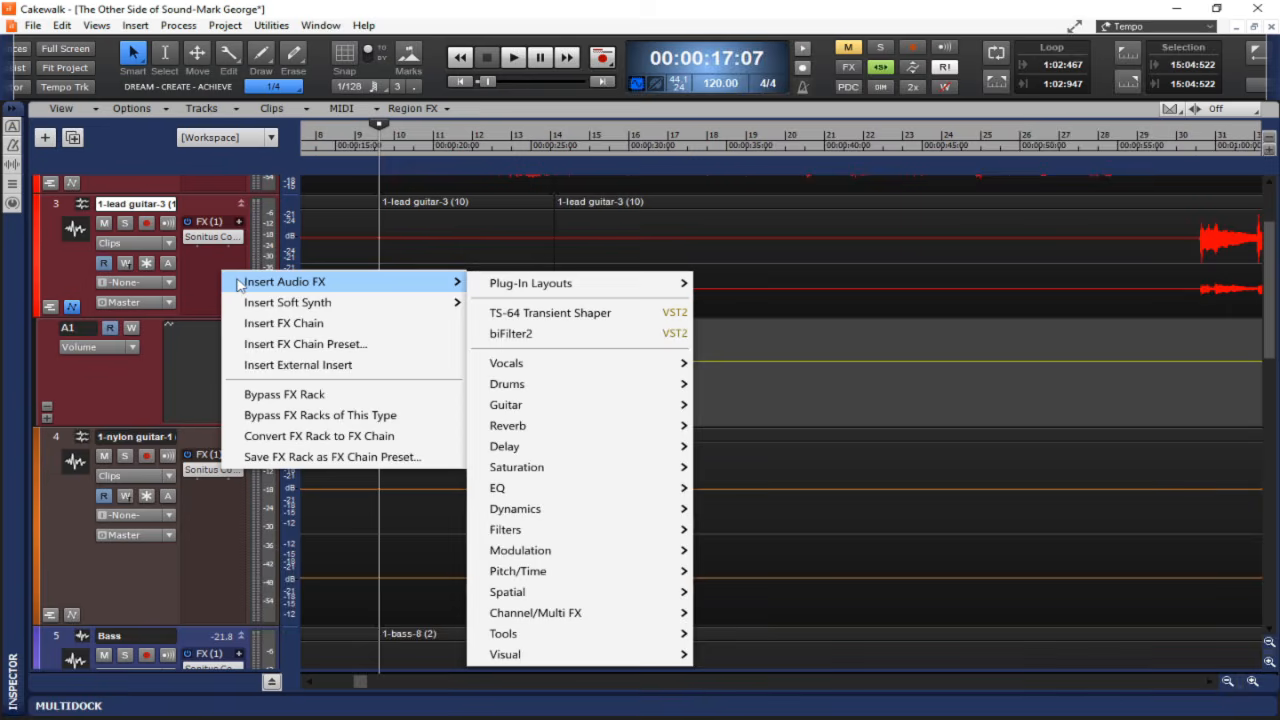
mouse_move(535, 285)
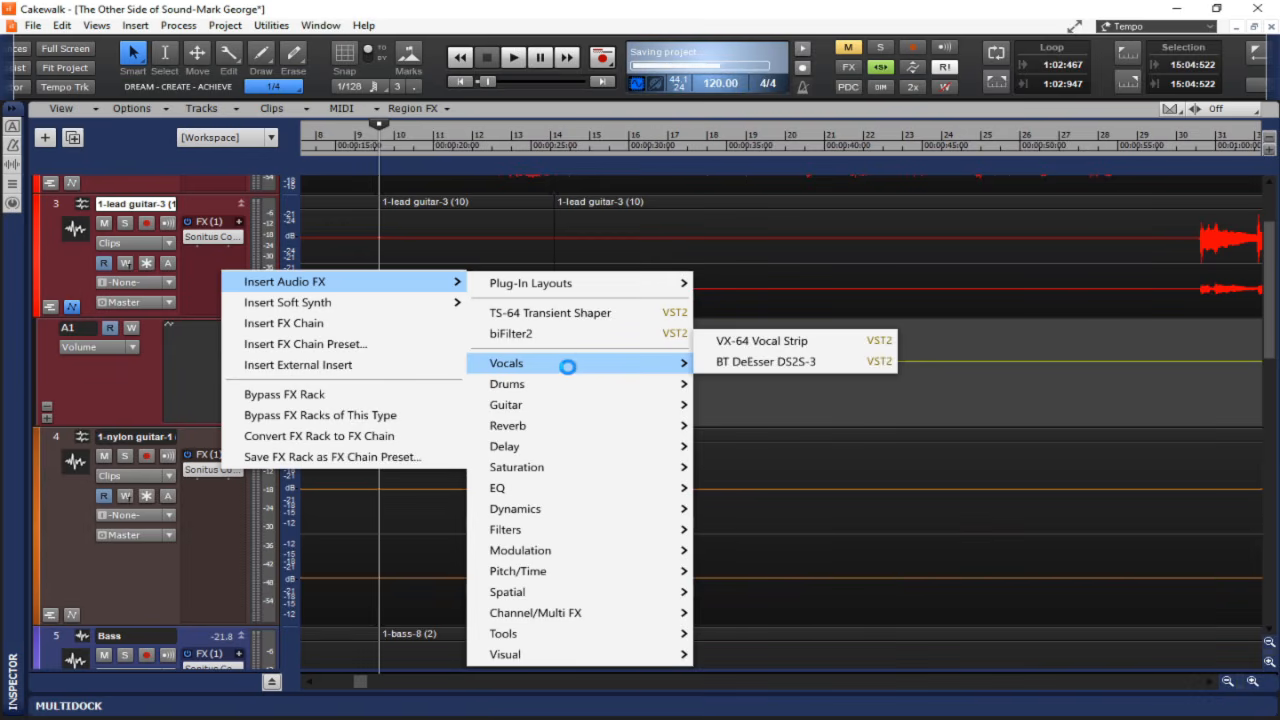
mouse_move(576, 391)
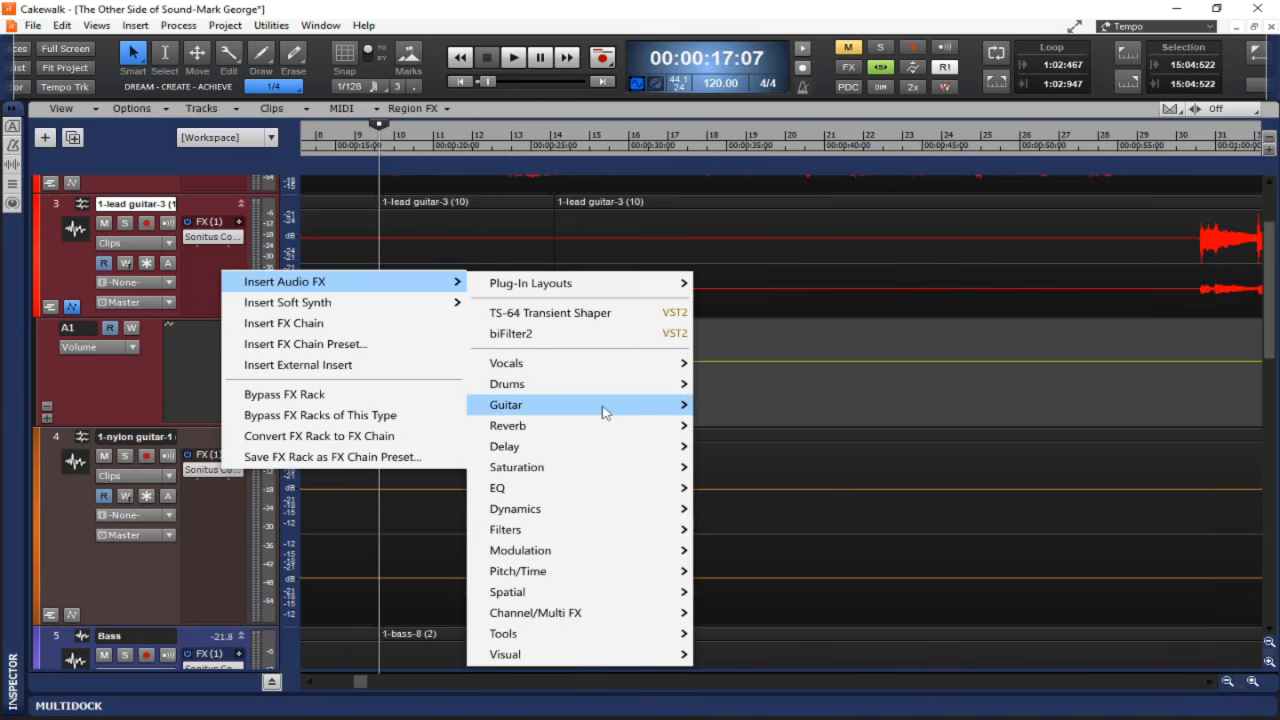
mouse_move(604, 412)
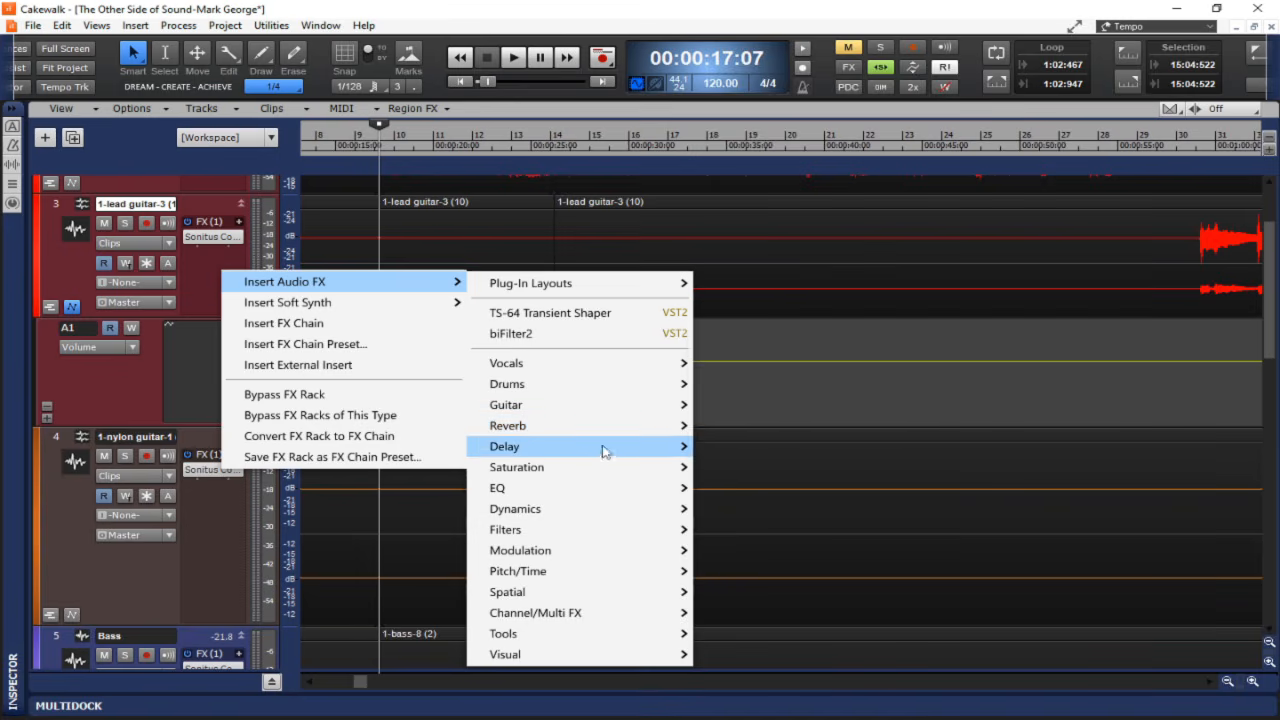
mouse_move(590, 457)
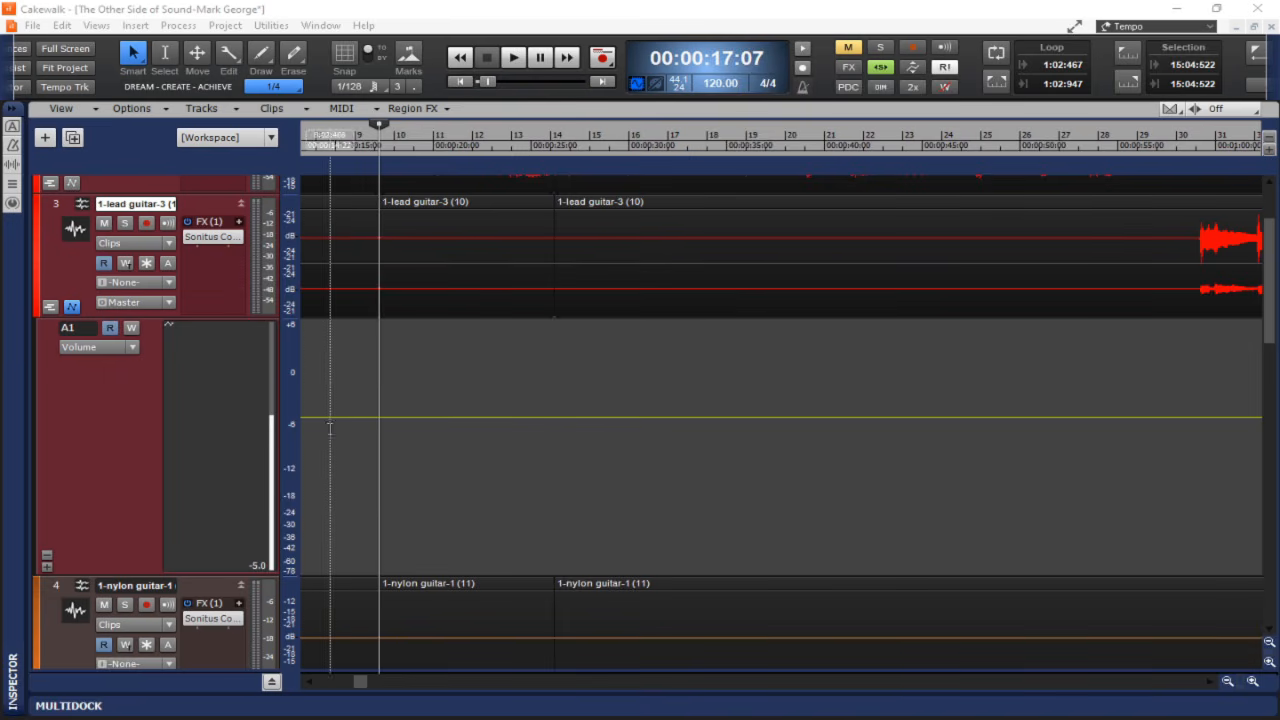
Add and drag volume envelope nodes on the lead guitar's automation lane to shape a rising and falling curve.
left_click(373, 416)
left_click(437, 416)
left_click(500, 416)
left_click_drag(500, 416, 496, 387)
left_click_drag(437, 416, 423, 444)
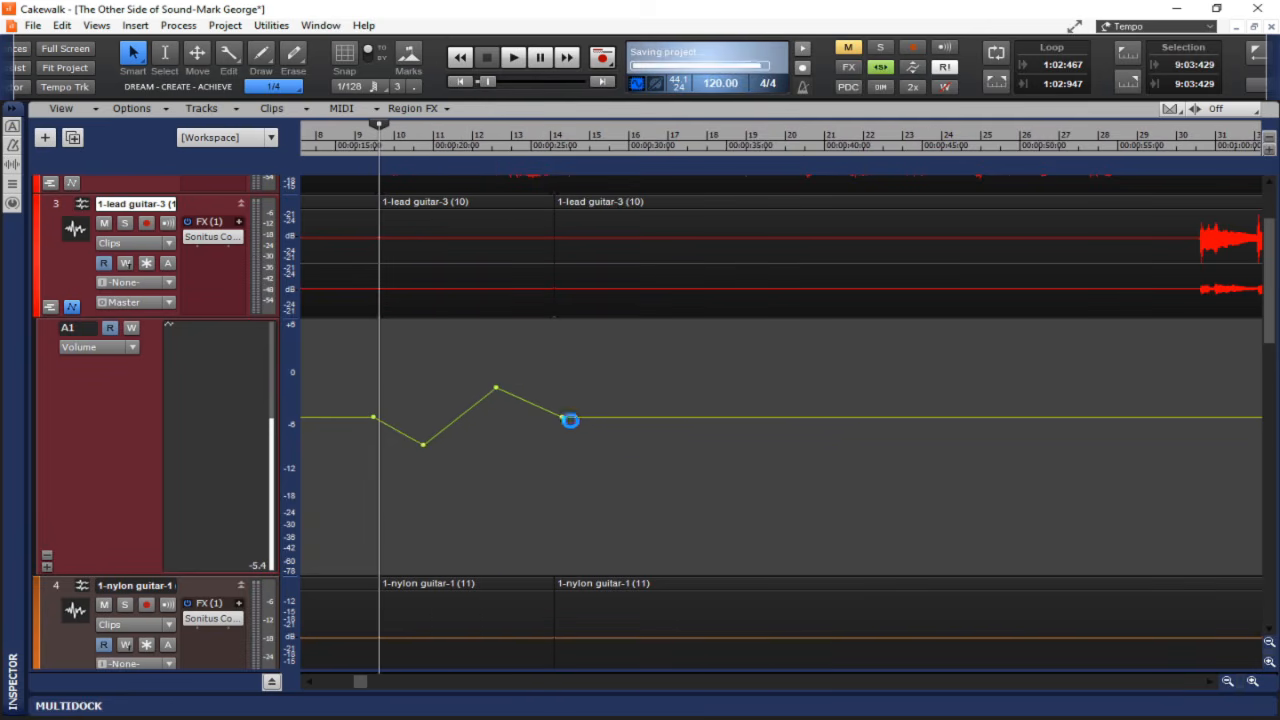
left_click(586, 416)
left_click_drag(586, 417, 620, 389)
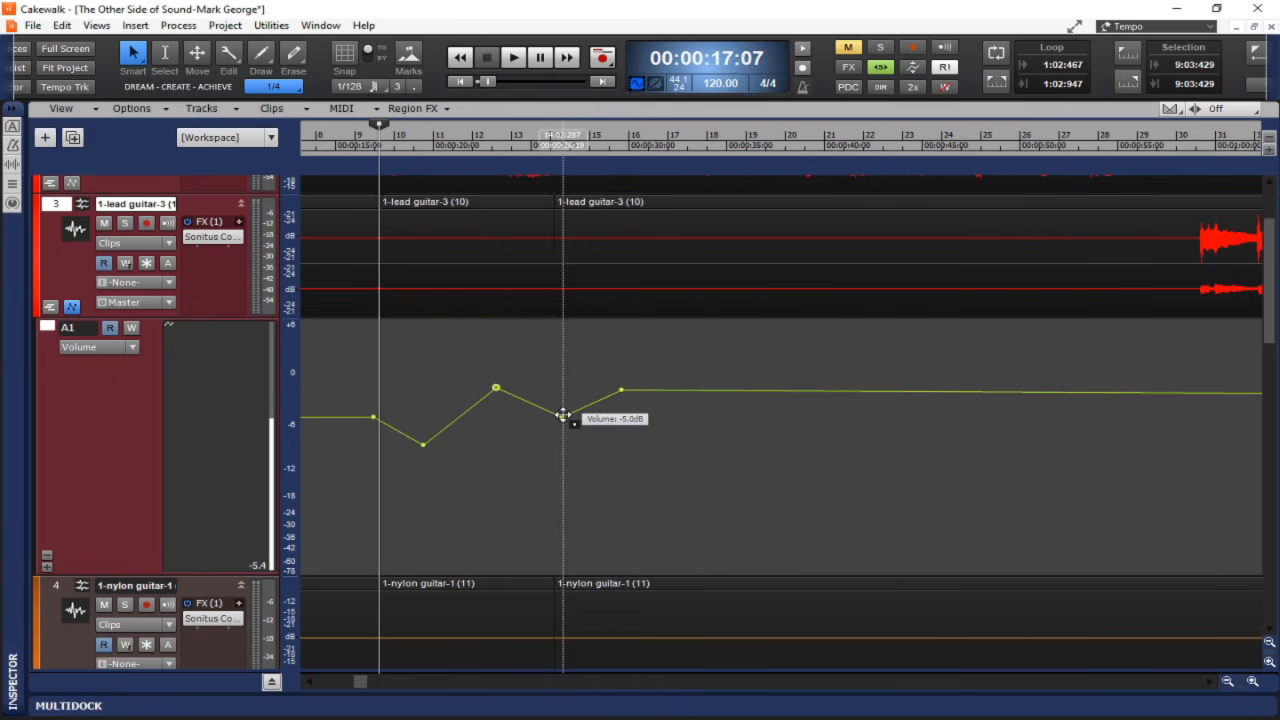
Collapse the lead guitar's automation lane, expand it, and collapse it again.
left_click(71, 307)
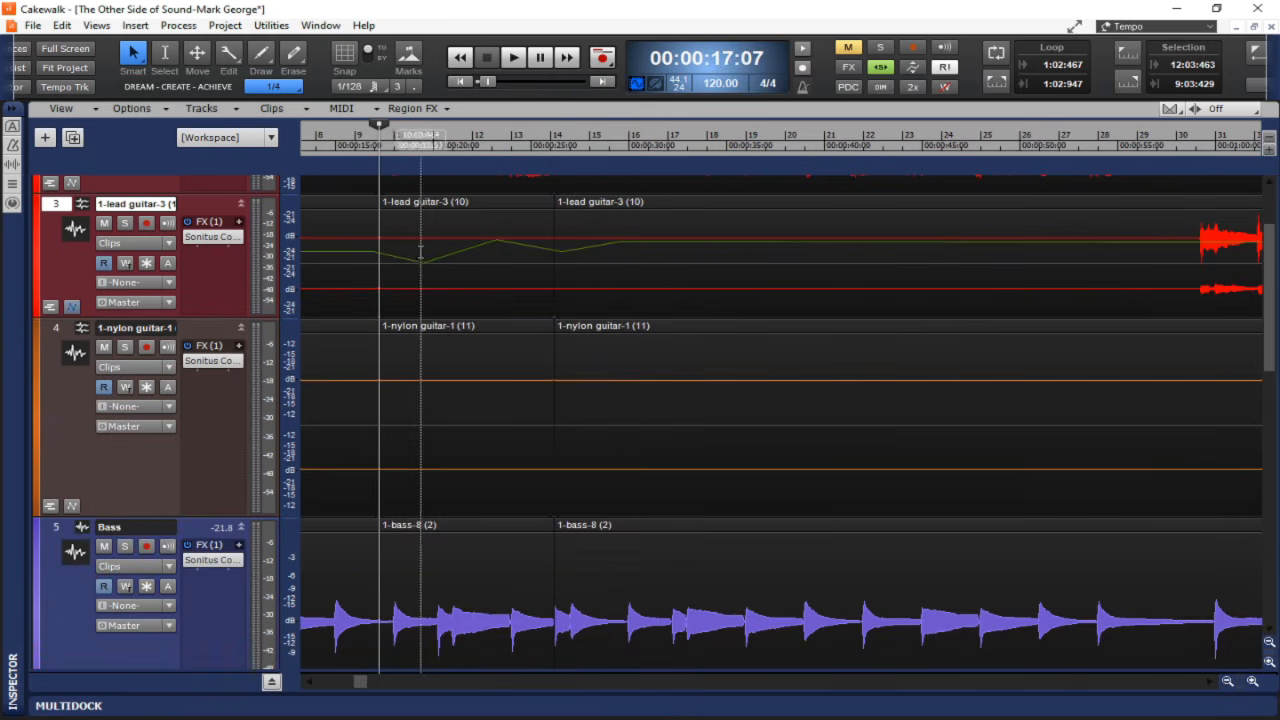
left_click(73, 308)
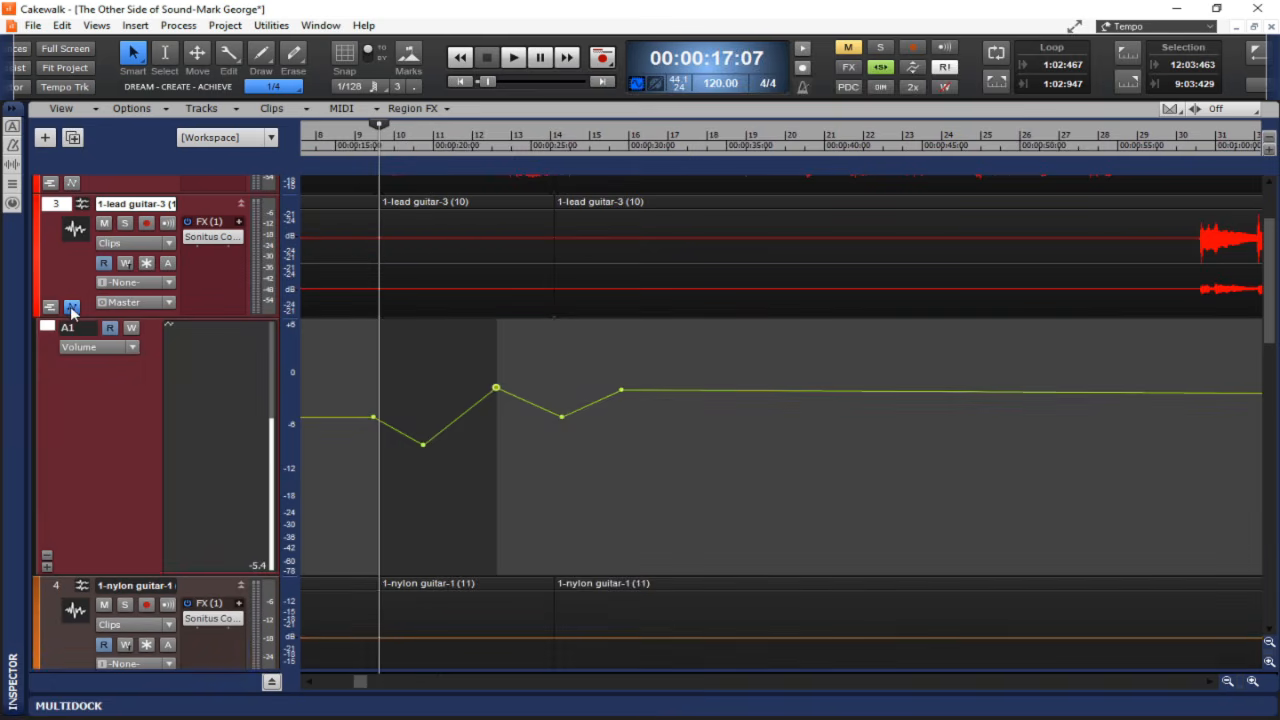
left_click(72, 309)
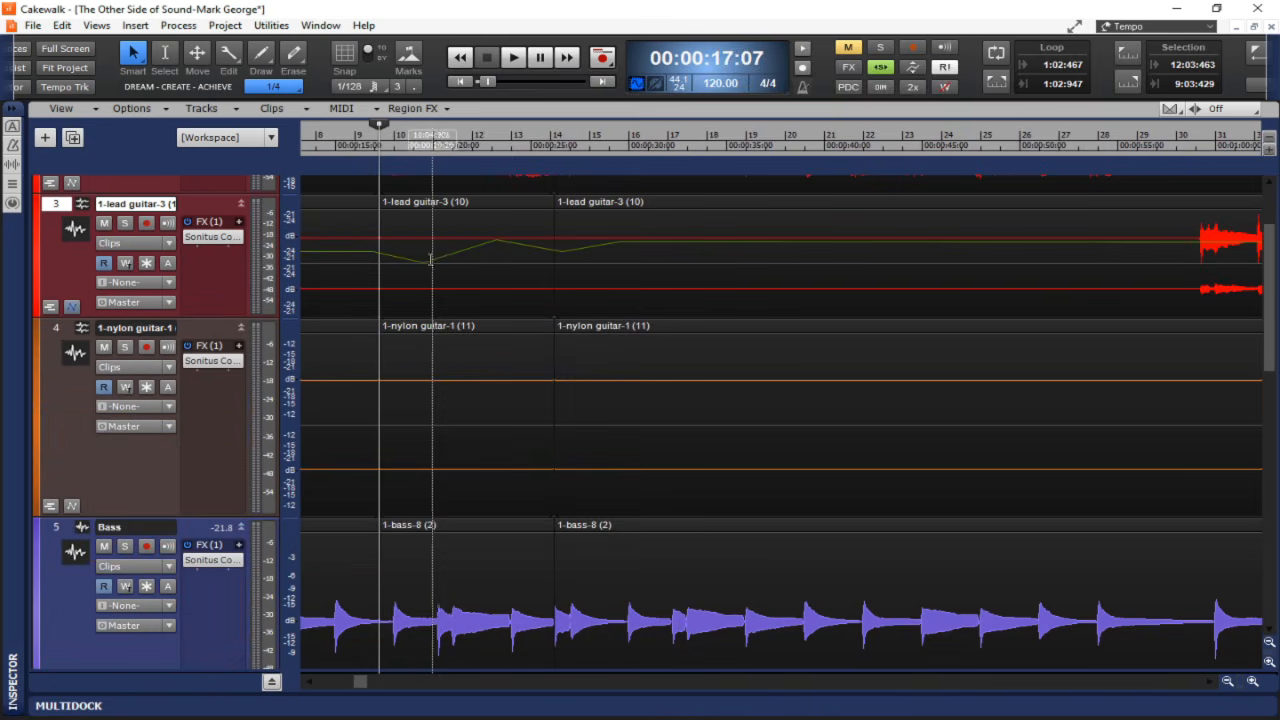
Expand the lead guitar's automation lane and turn on the Show Values on Envelopes display option.
left_click(72, 308)
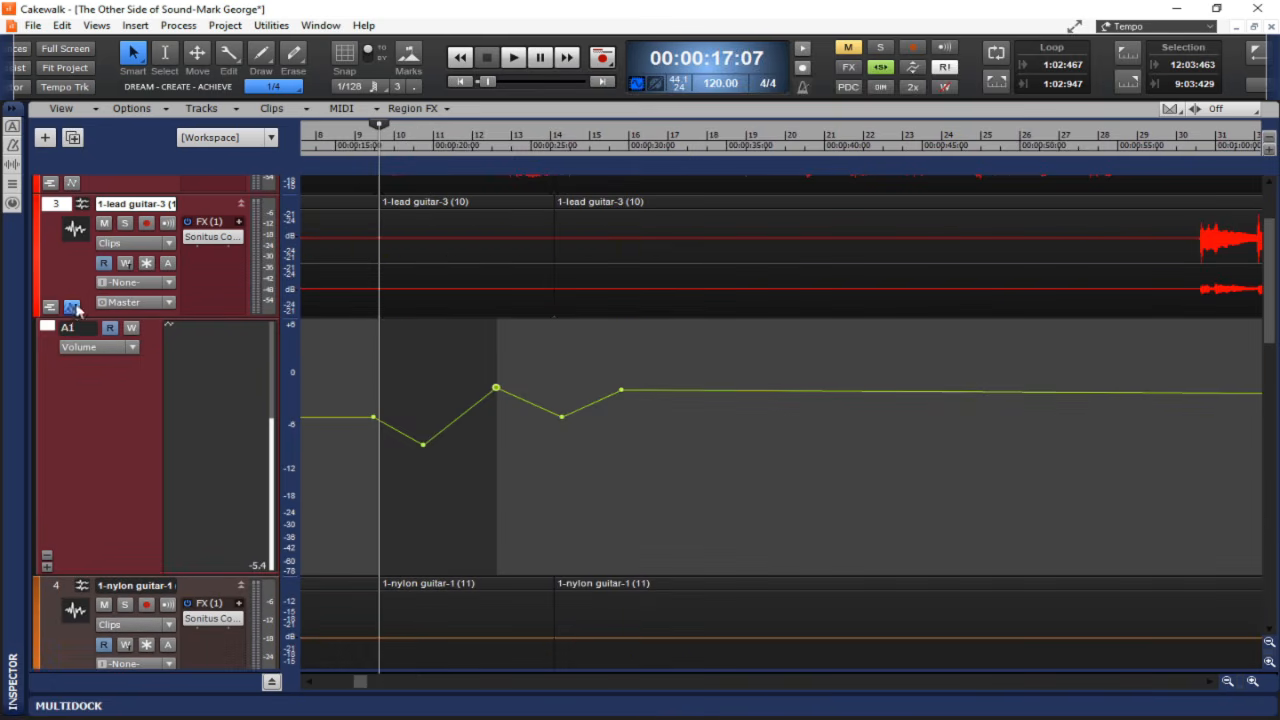
left_click(62, 108)
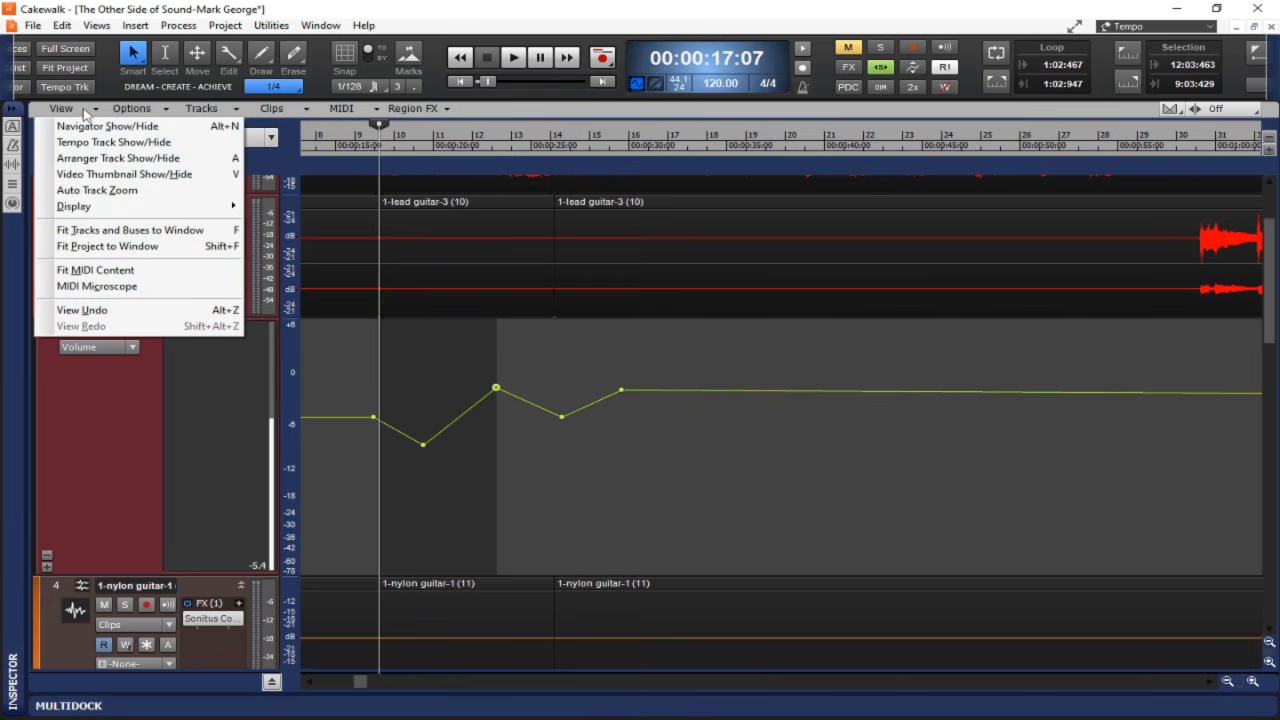
mouse_move(142, 208)
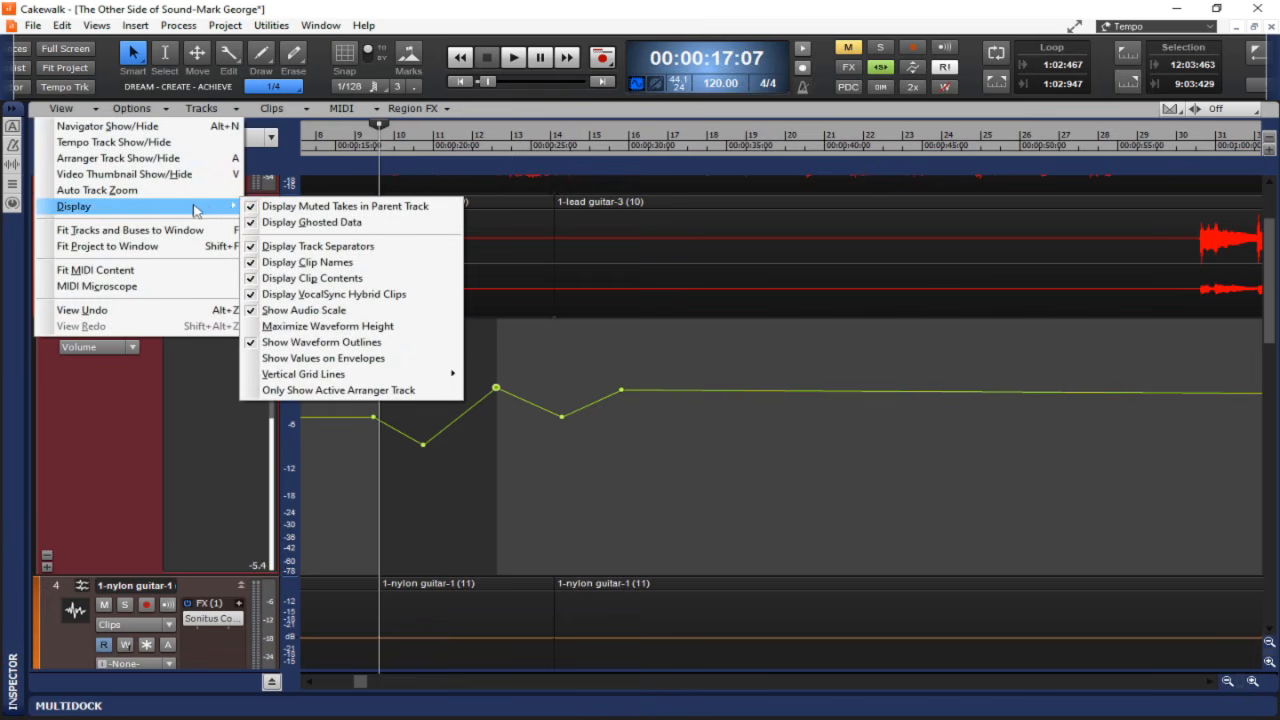
left_click(338, 358)
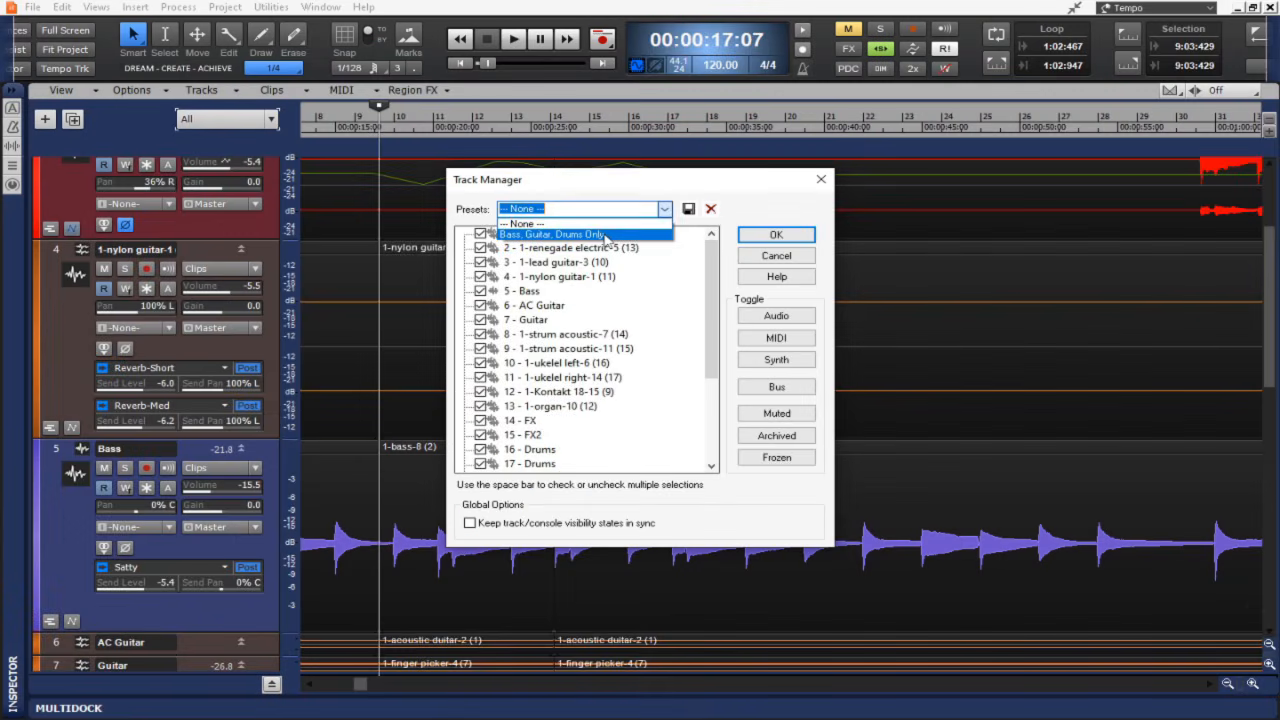
Apply the Bass, Guitar, Drums Only preset in the Track Manager to show only those tracks.
left_click(606, 236)
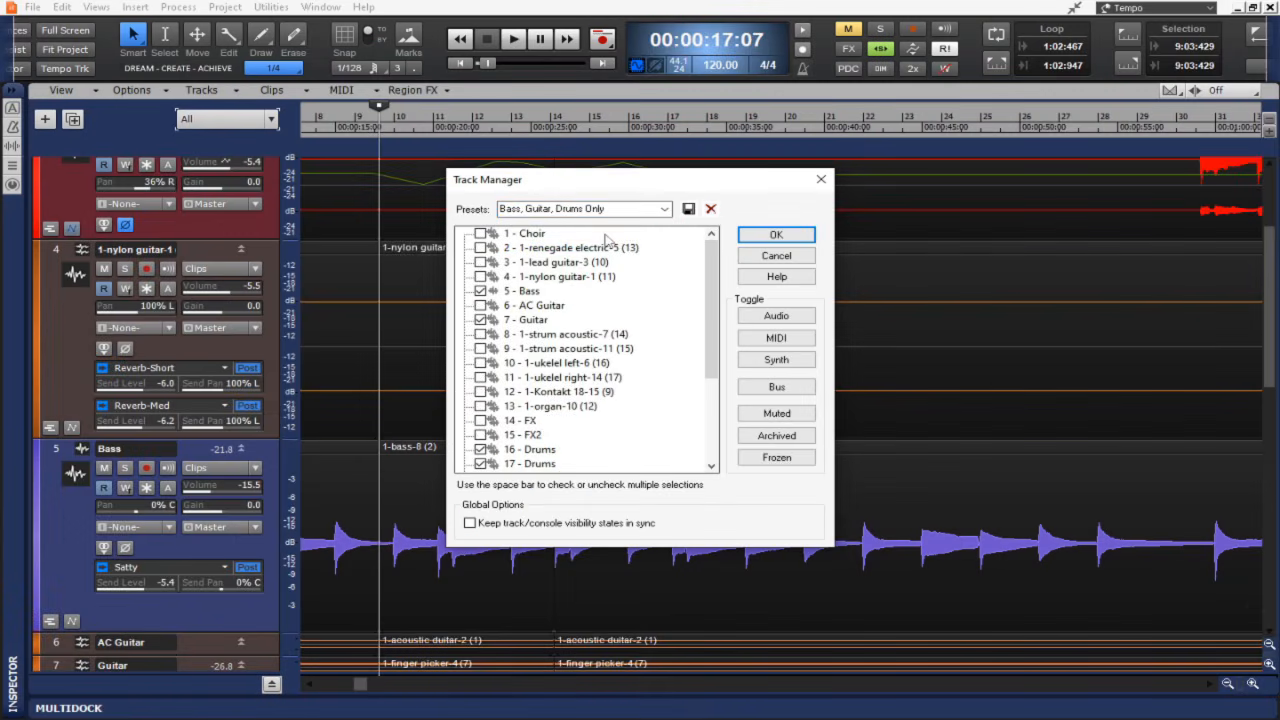
left_click(767, 237)
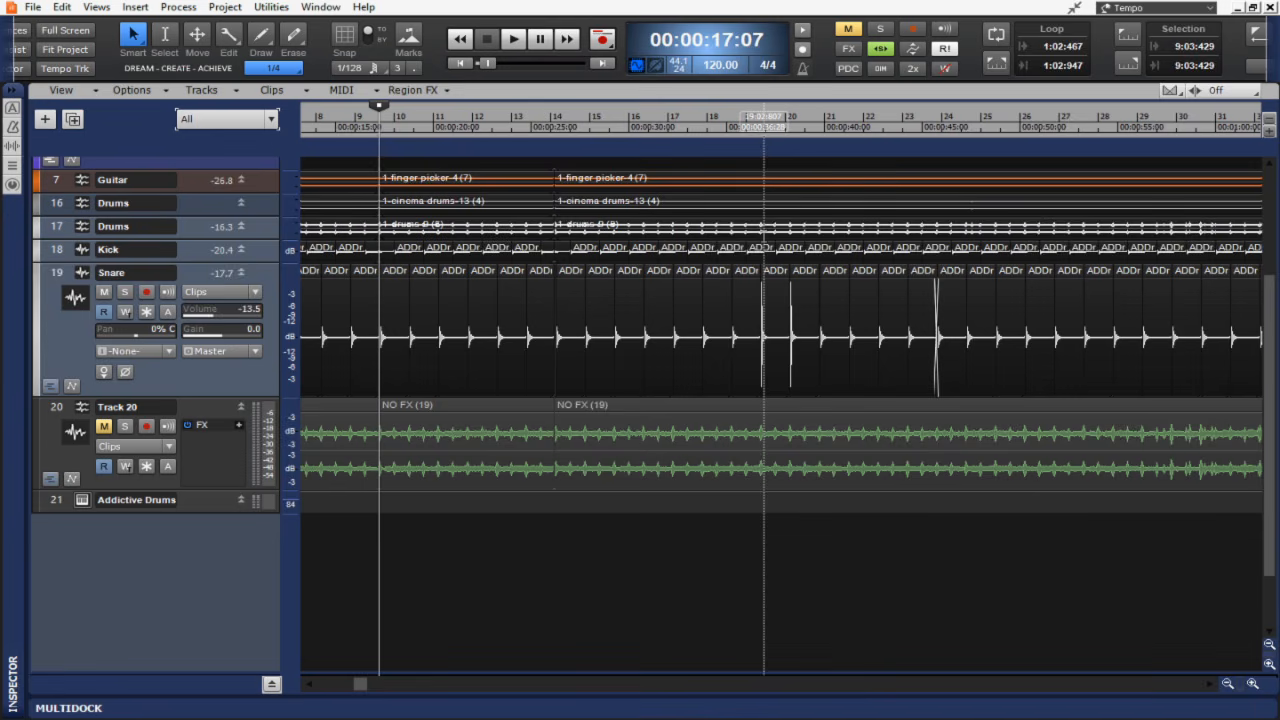
Reopen the Track Manager, toggle the audio tracks and apply the All preset.
key("h")
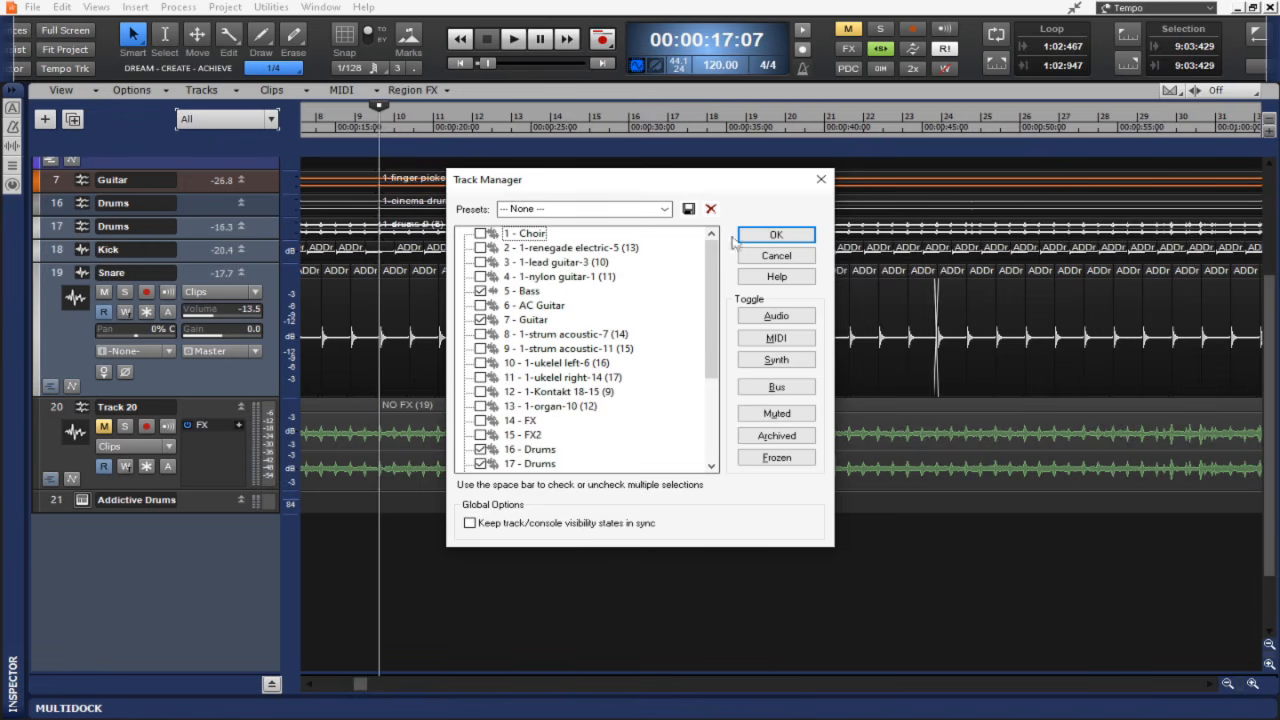
left_click(777, 317)
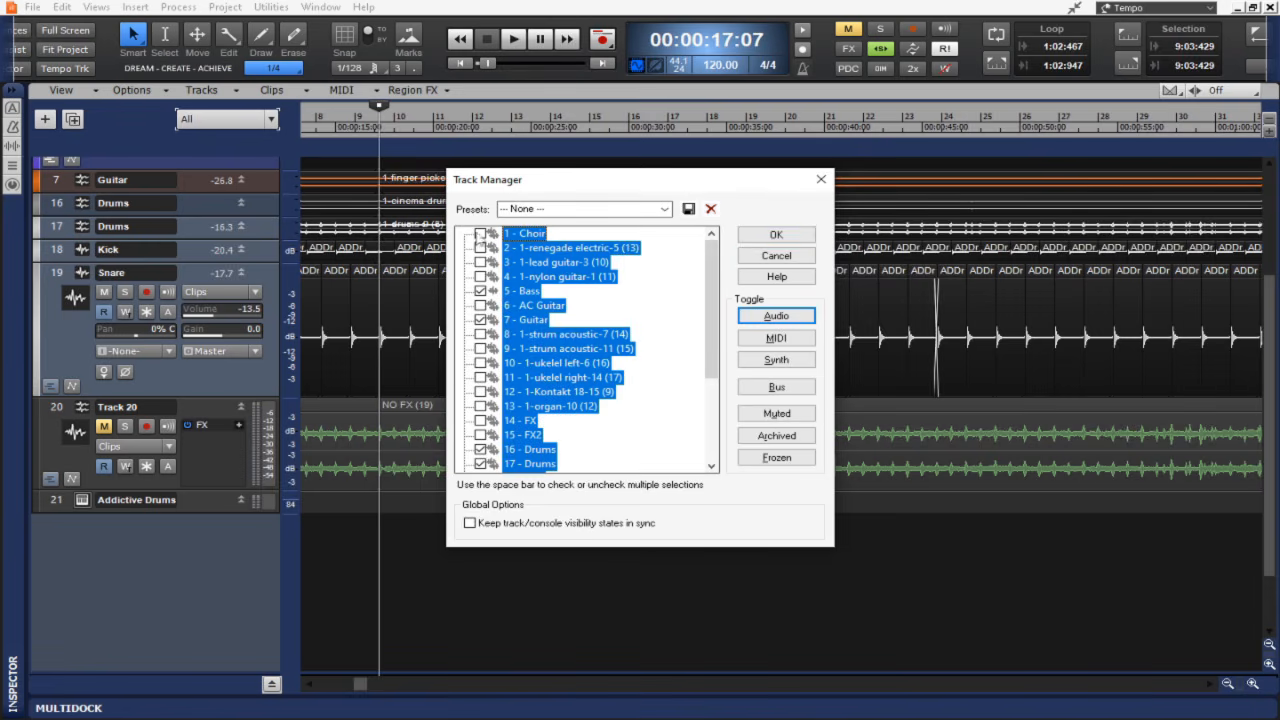
left_click(568, 210)
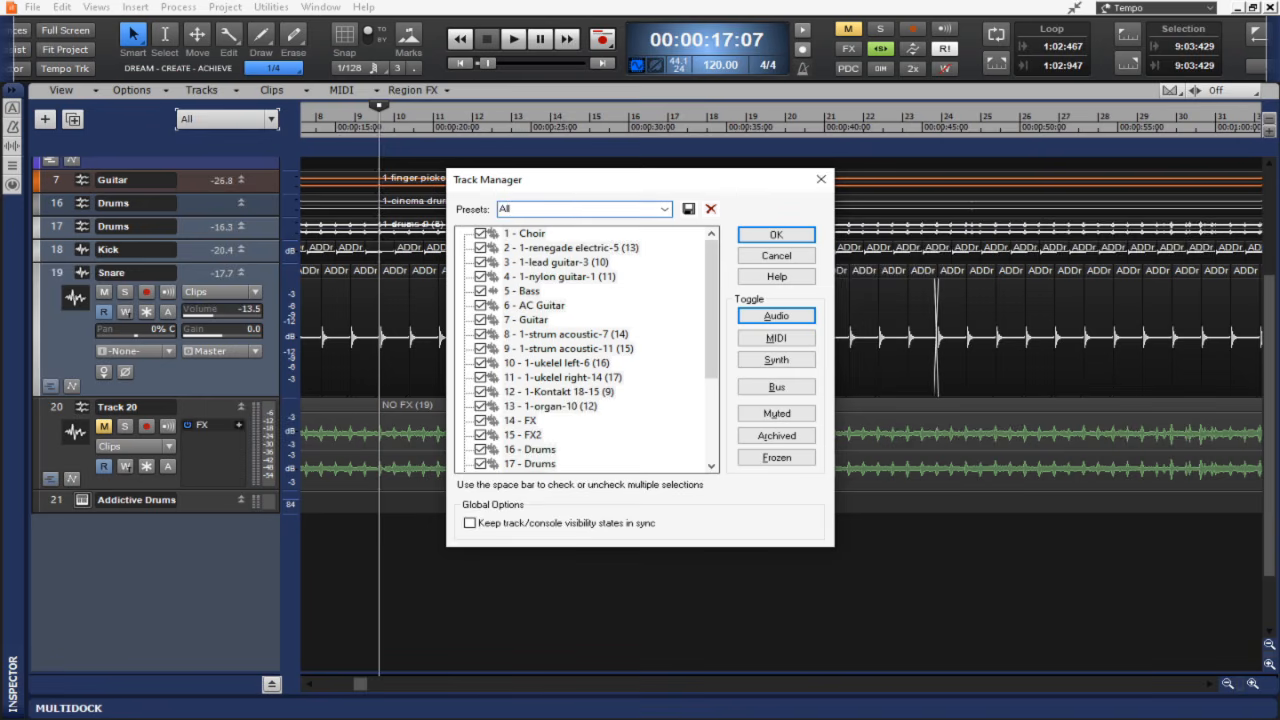
left_click(691, 211)
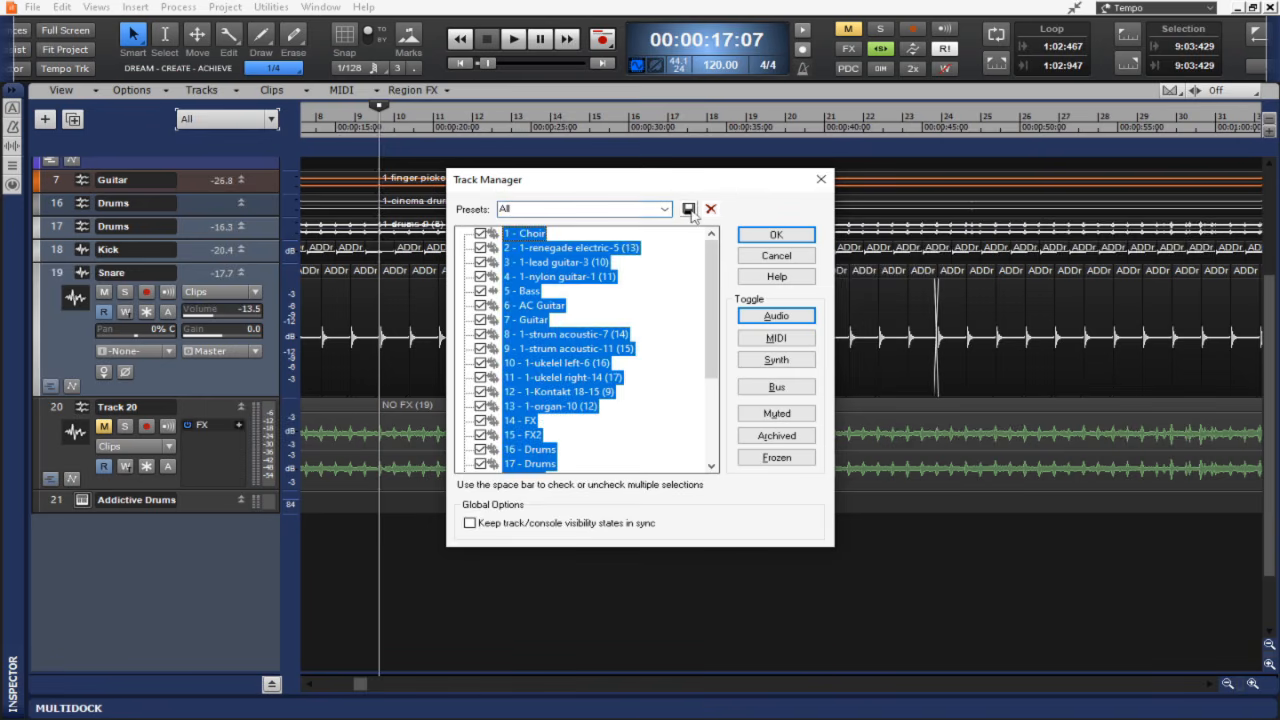
left_click(768, 235)
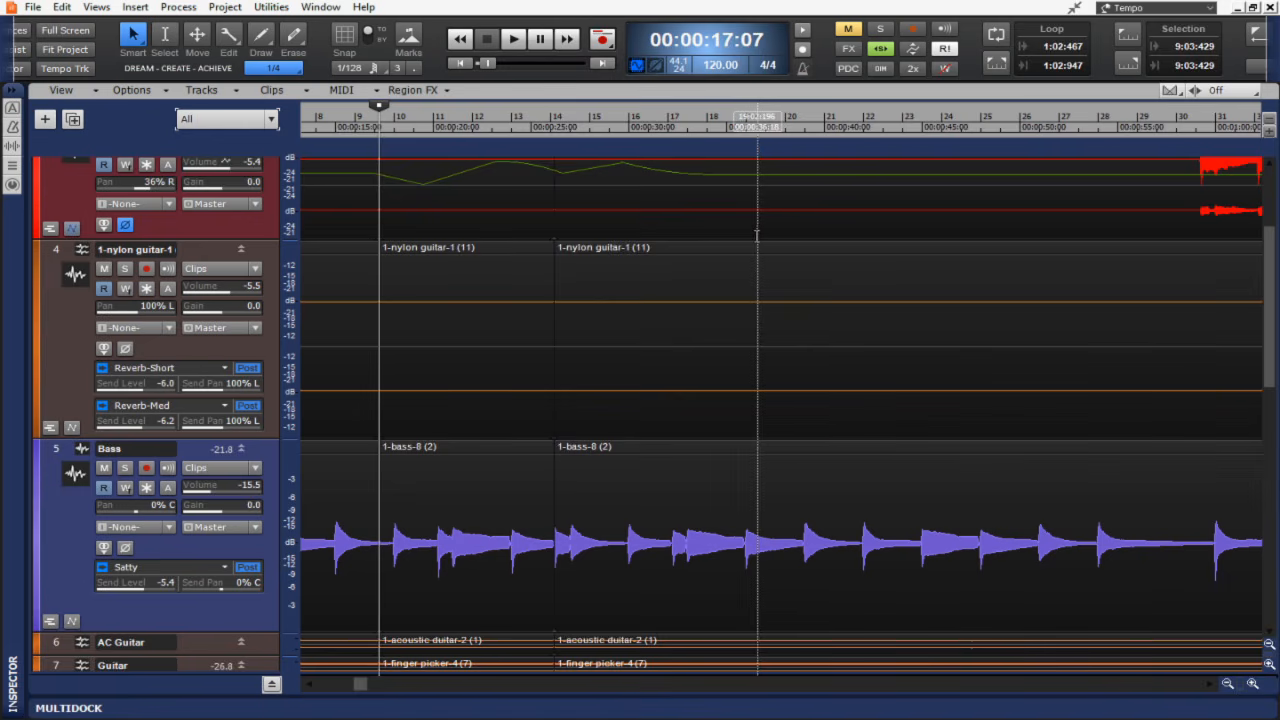
Fit the tracks to the window and browse the track visibility commands for hiding tracks.
key("f")
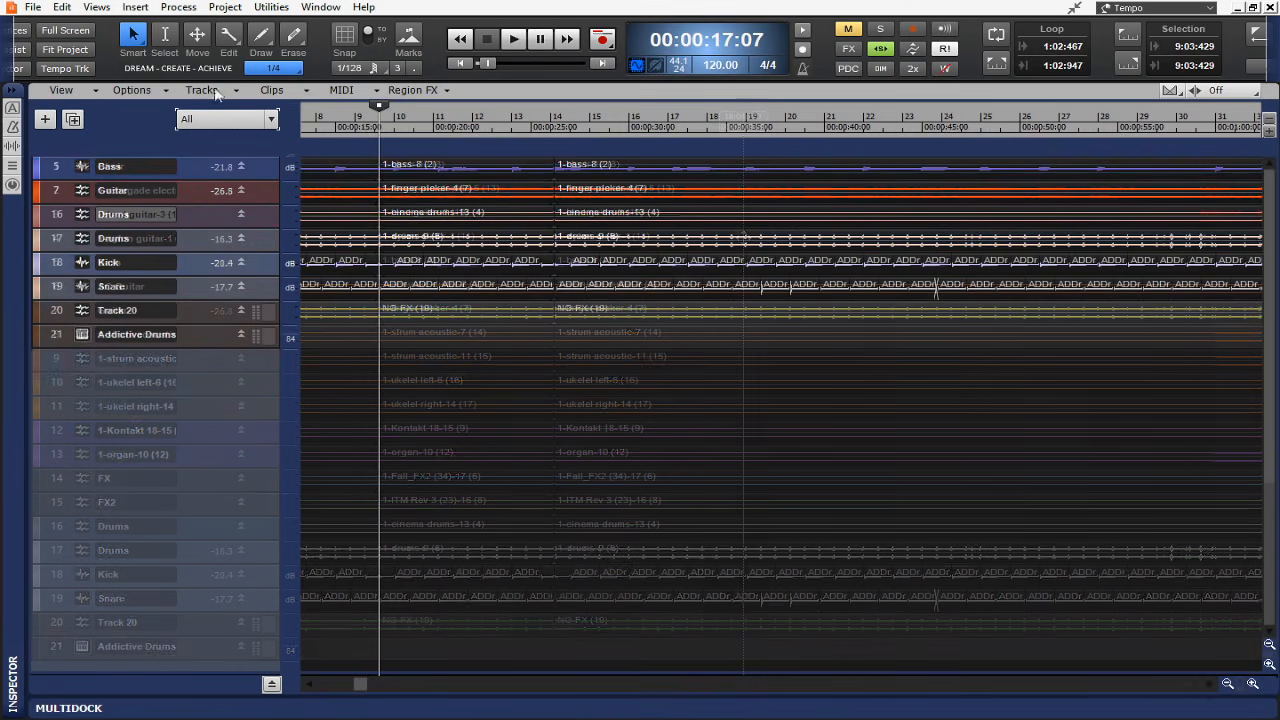
left_click(214, 92)
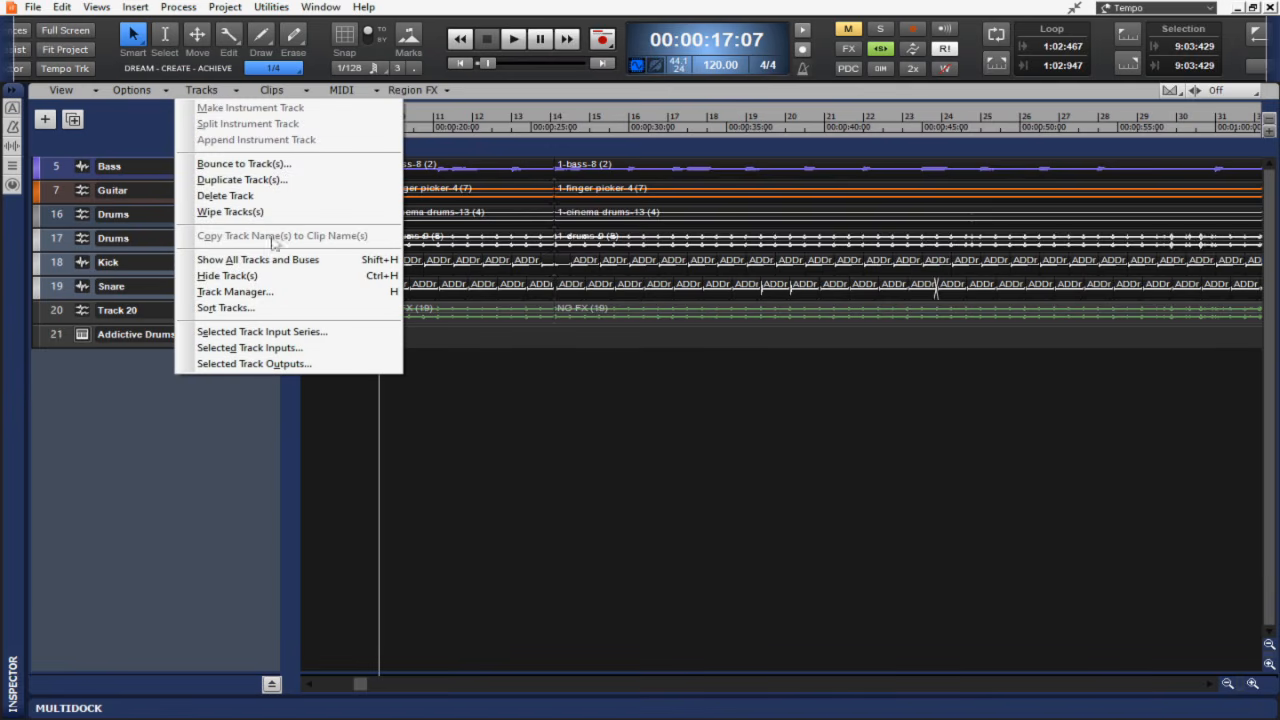
left_click(272, 277)
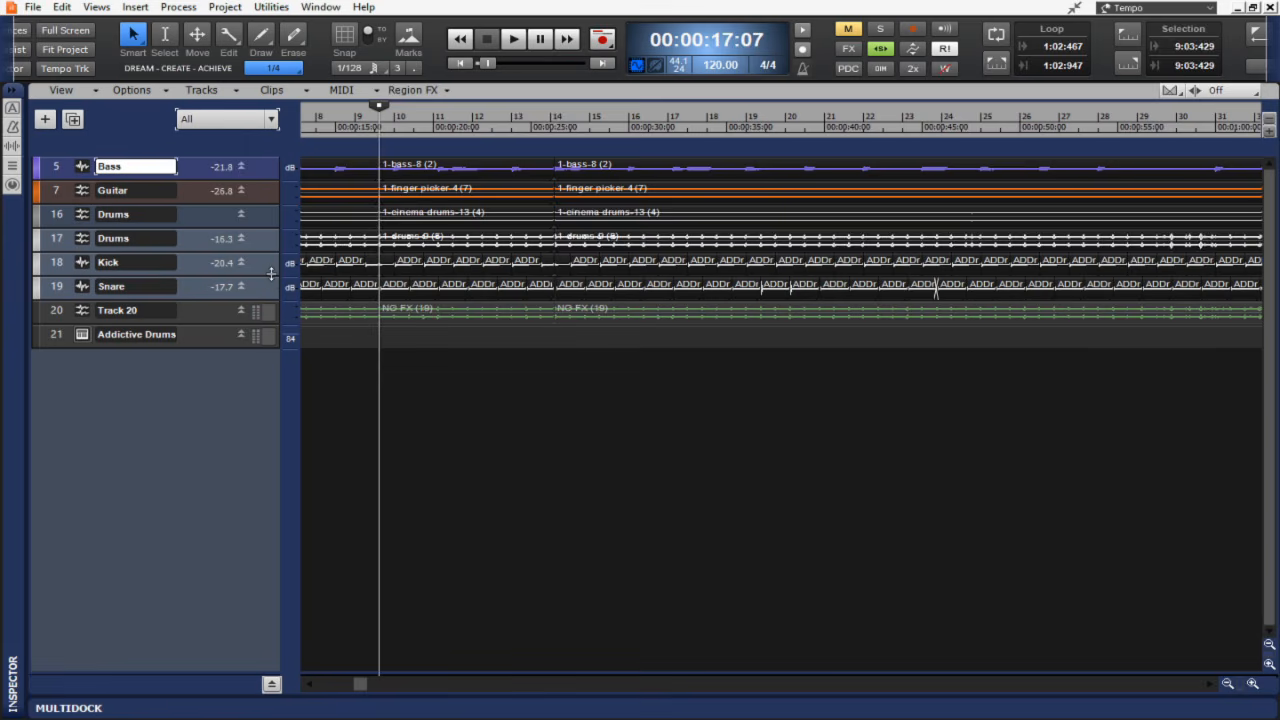
Open the Track Manager from the tracks commands and open its presets list.
left_click(213, 95)
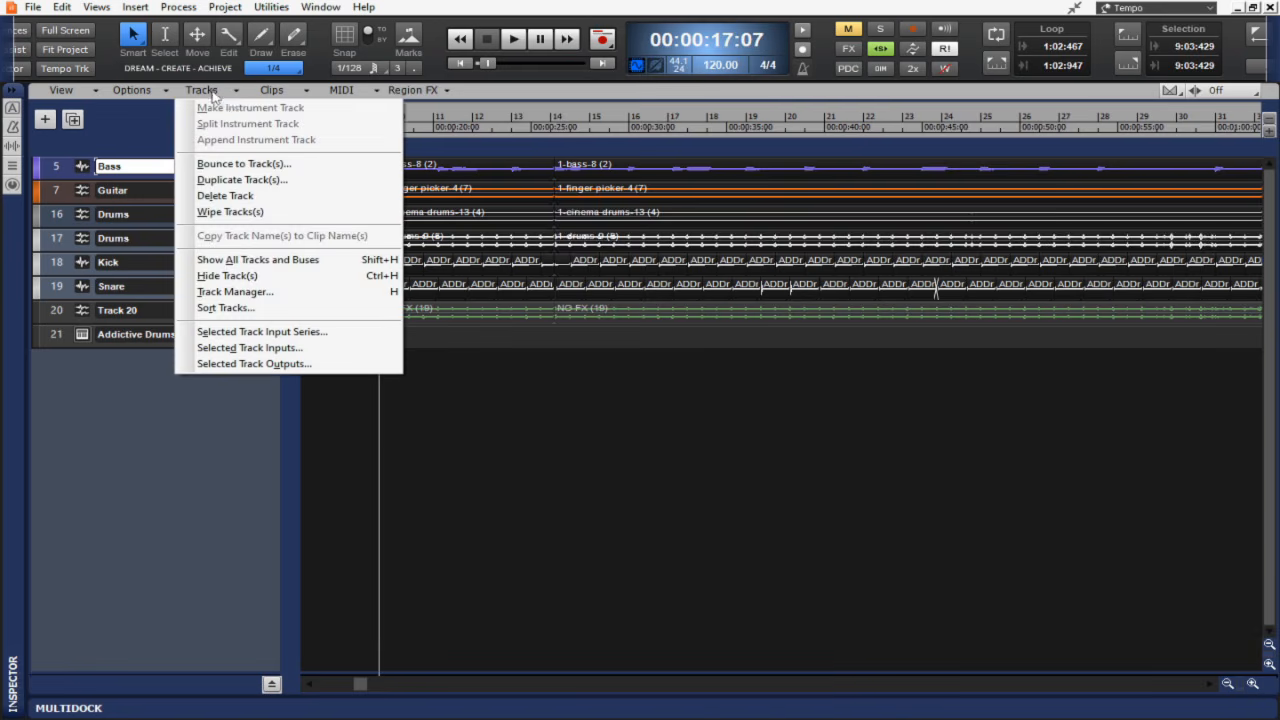
left_click(279, 291)
left_click(663, 210)
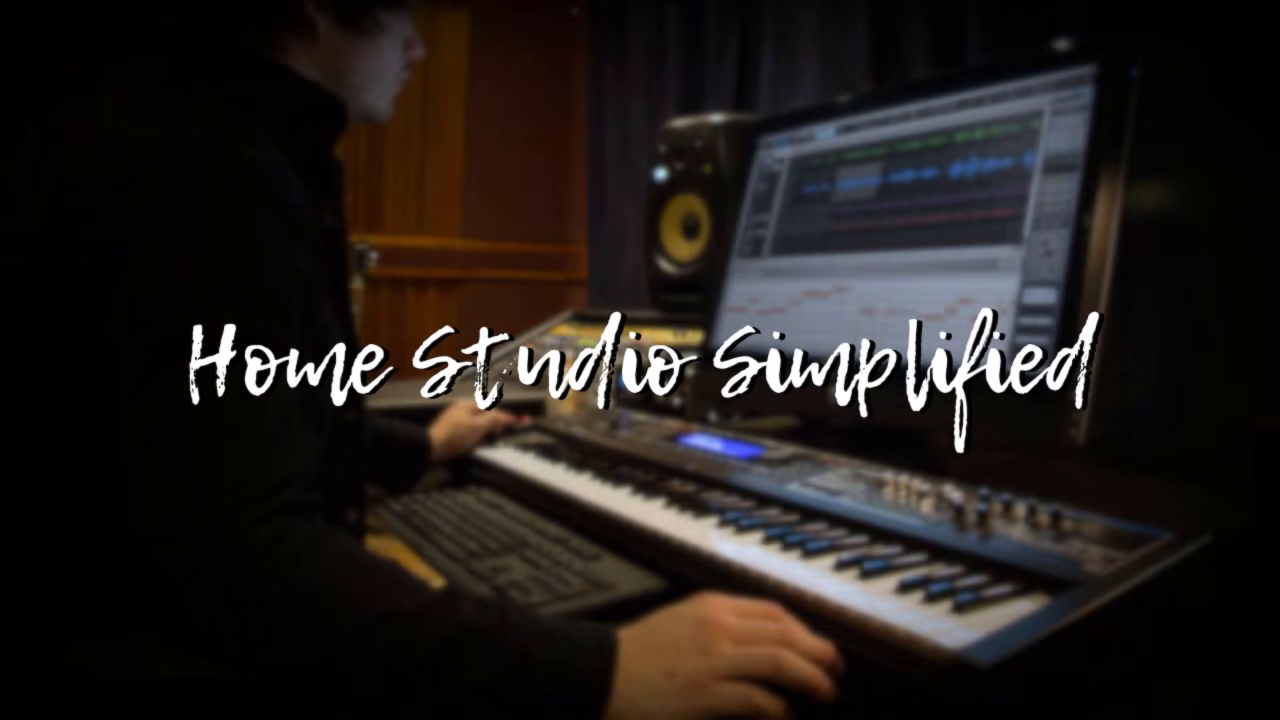